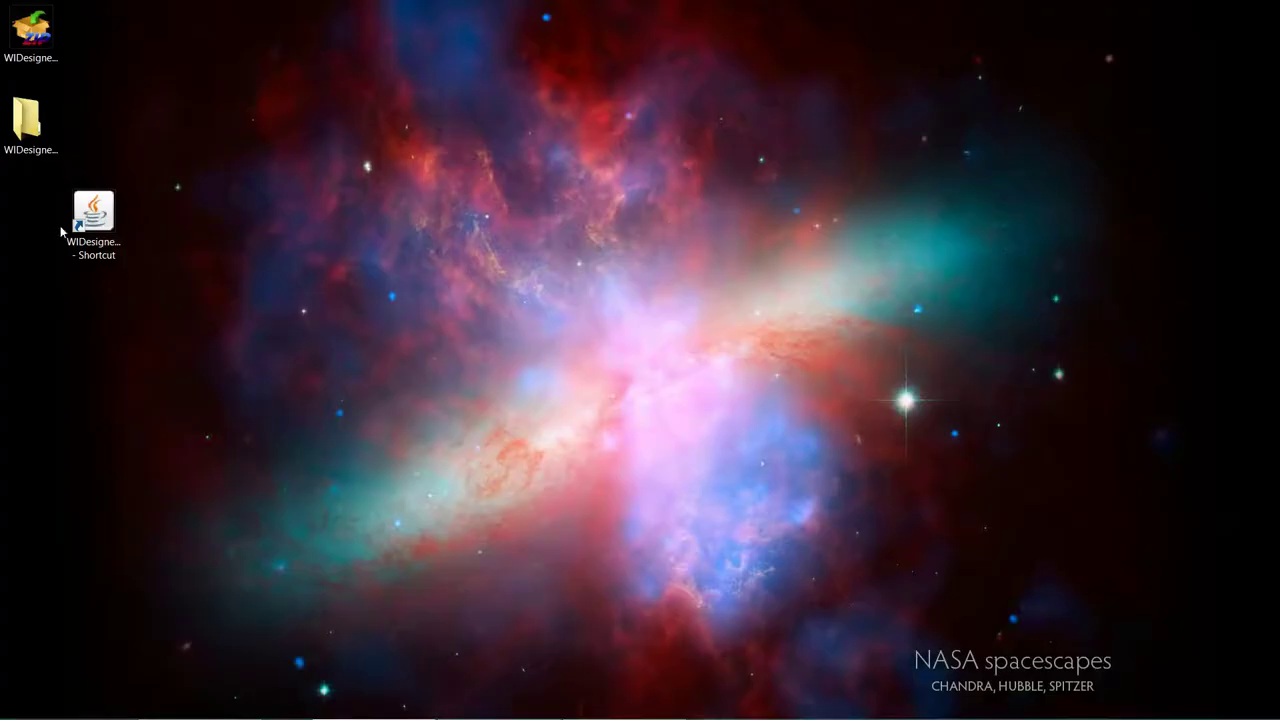
Step: Launch Woodwind Instrument Designer and open the recent instrument file 1.00-bore_6-hole_NAF_starter
click(82, 226)
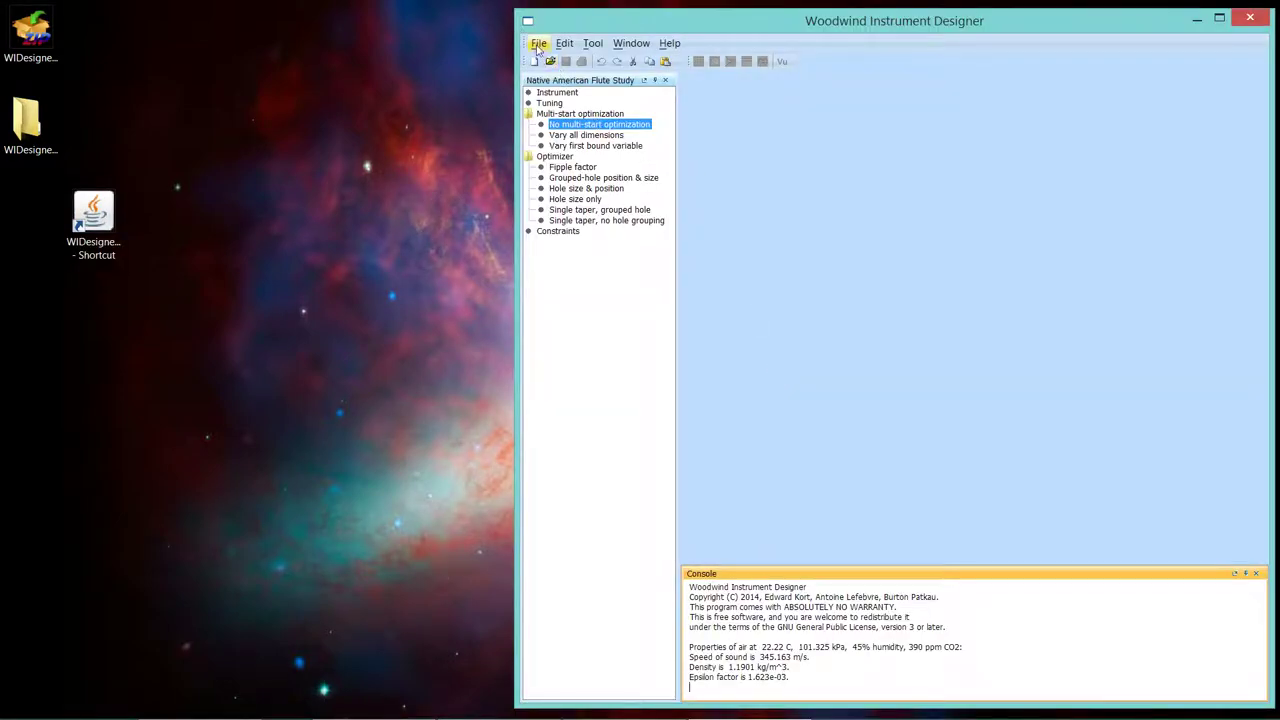
click(538, 45)
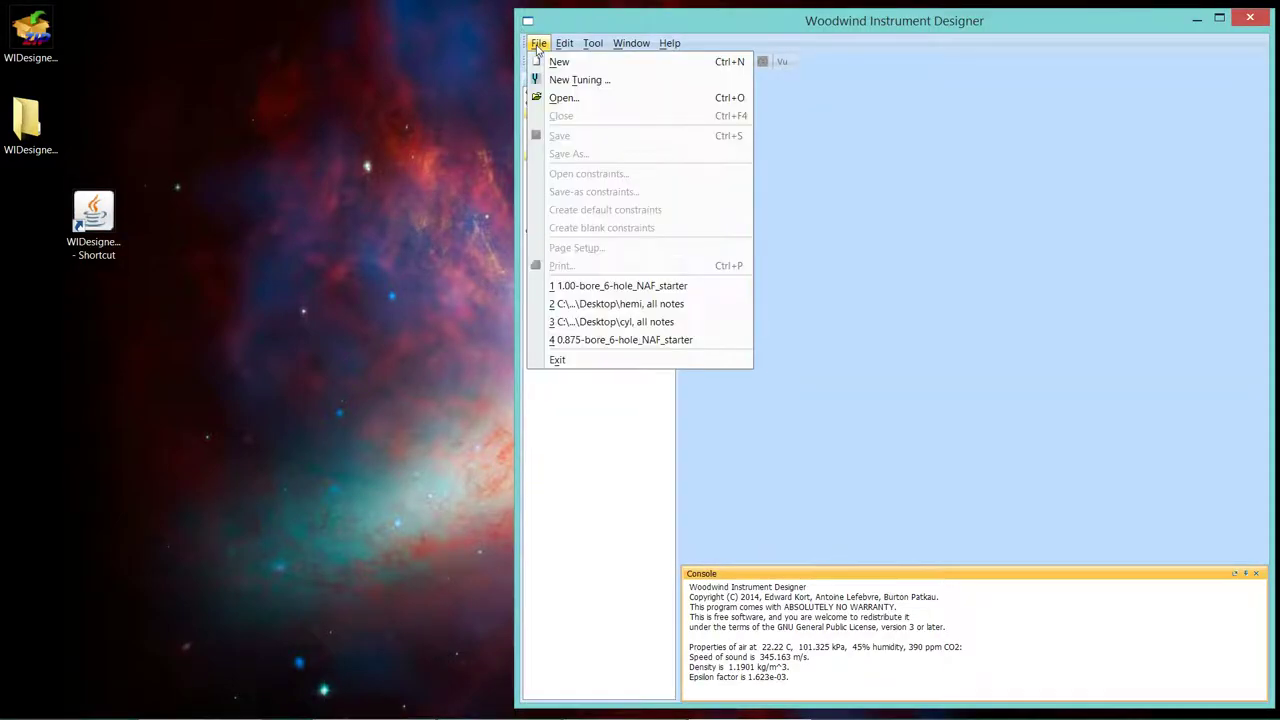
click(607, 288)
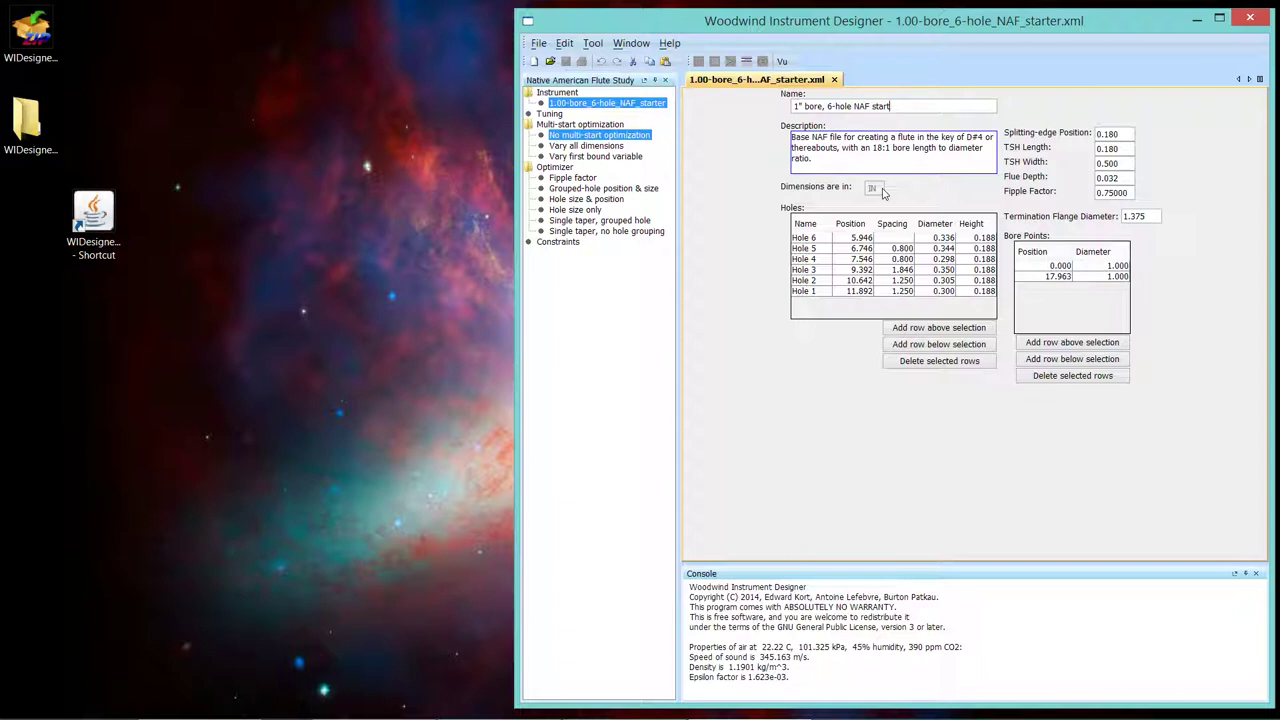
Step: Set the study's length type to MM and refresh the starter instrument by toggling its data view to XML and back
click(566, 44)
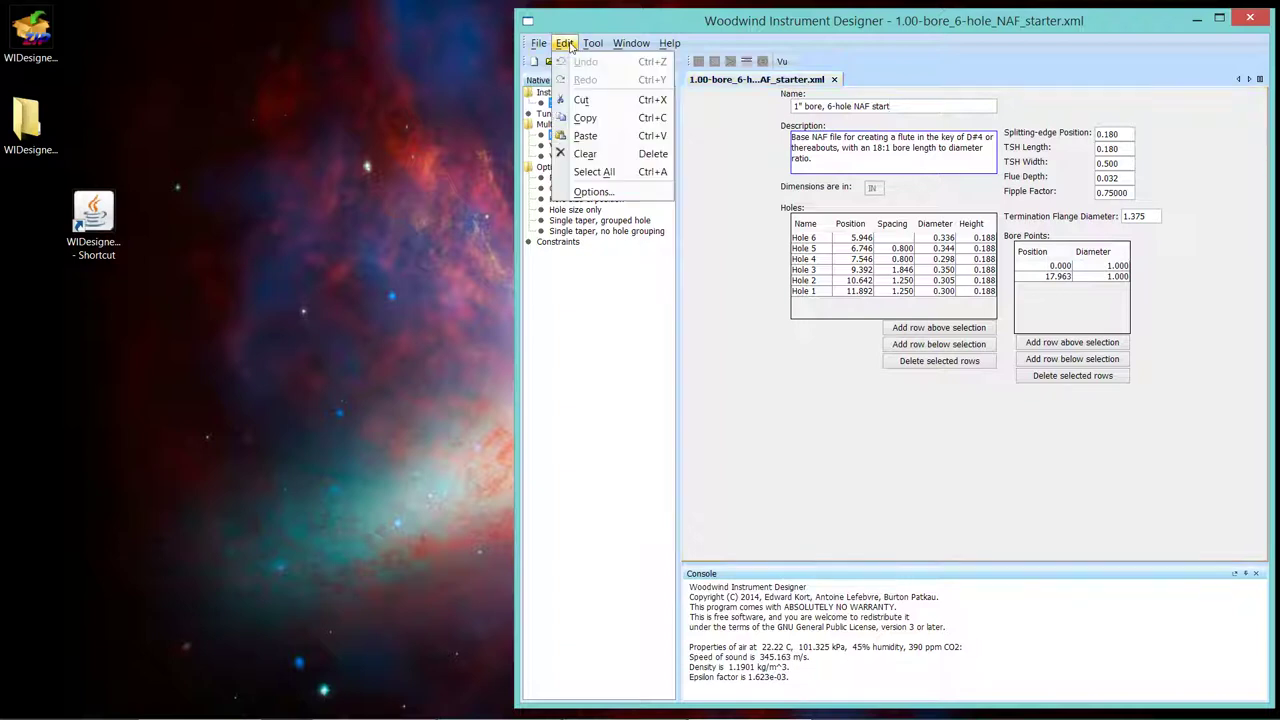
click(592, 192)
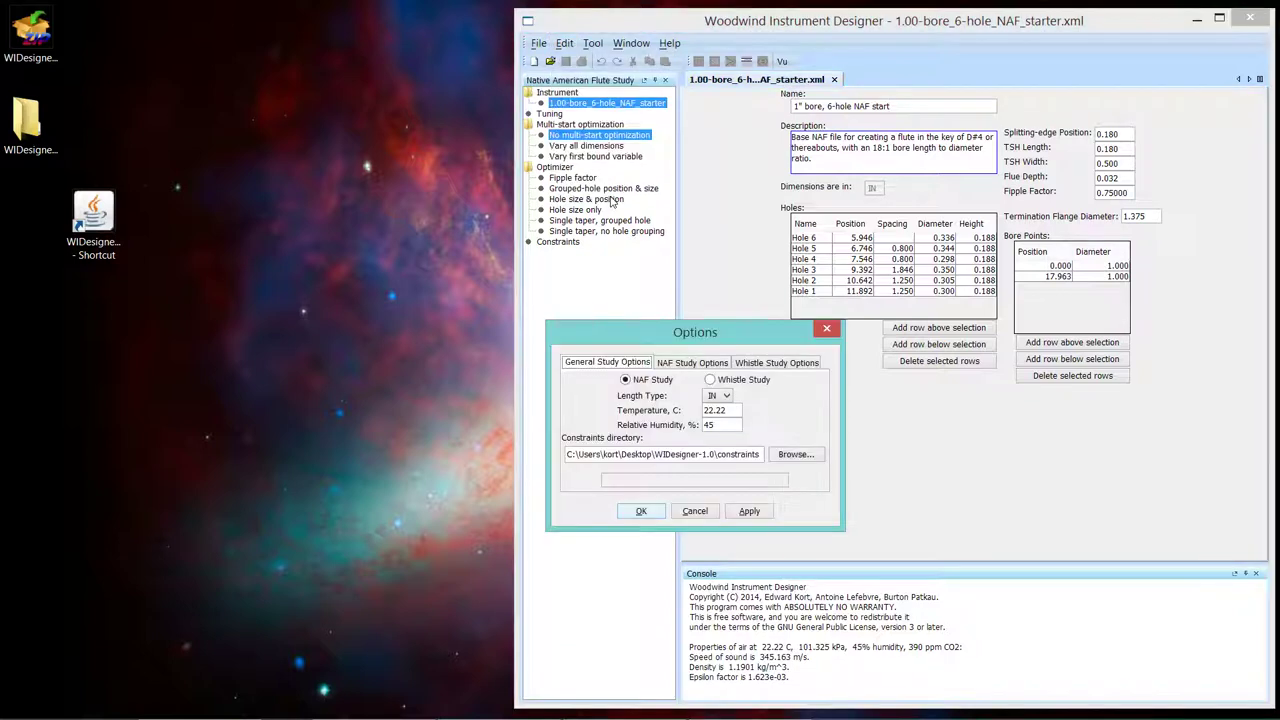
click(727, 397)
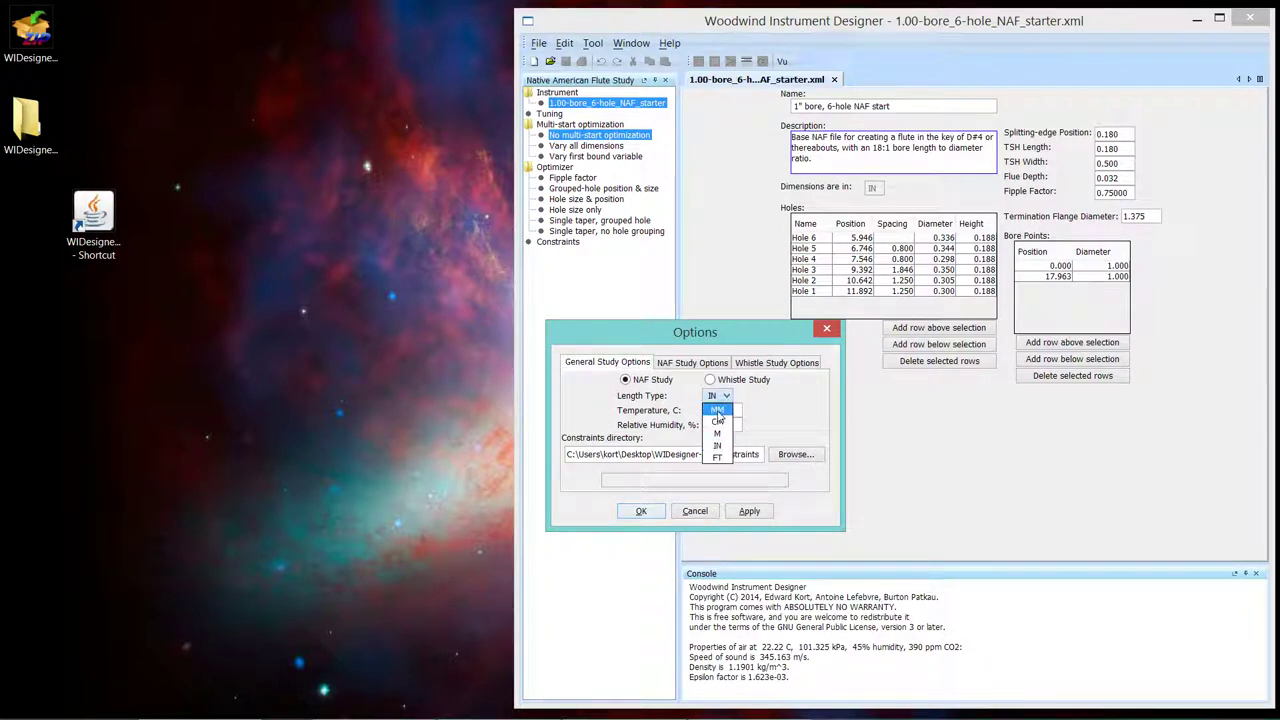
click(718, 411)
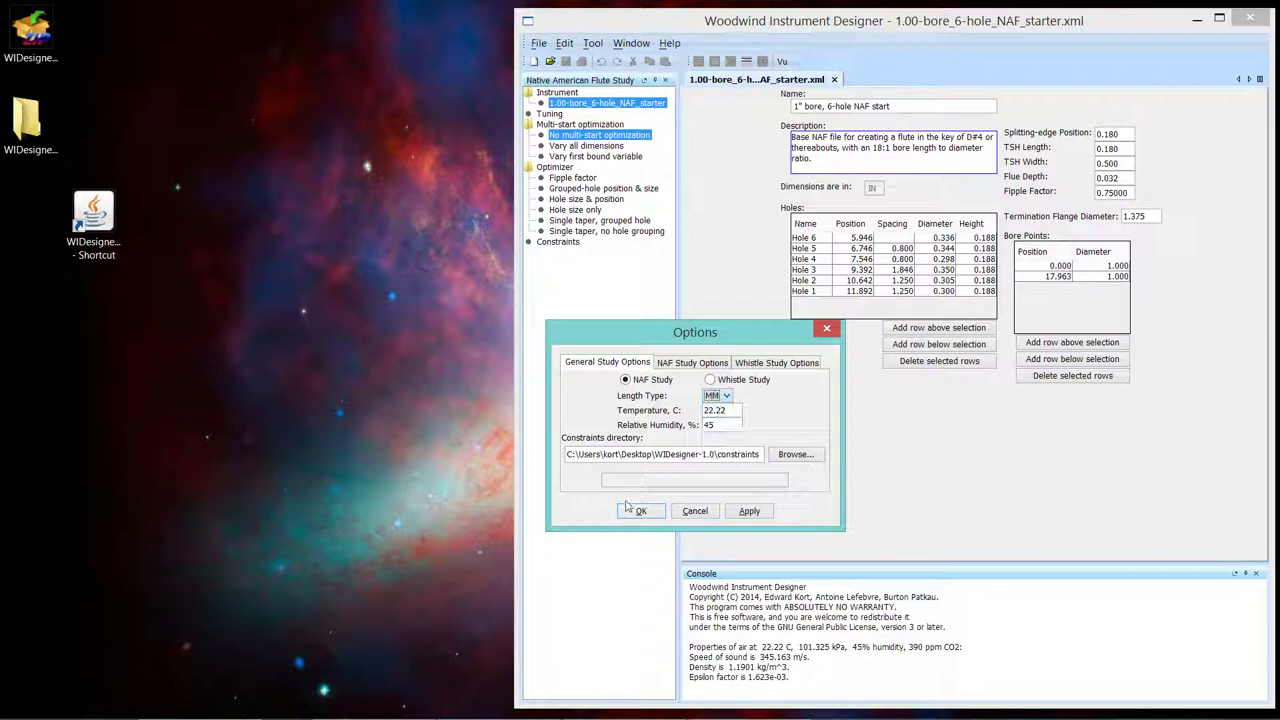
click(641, 511)
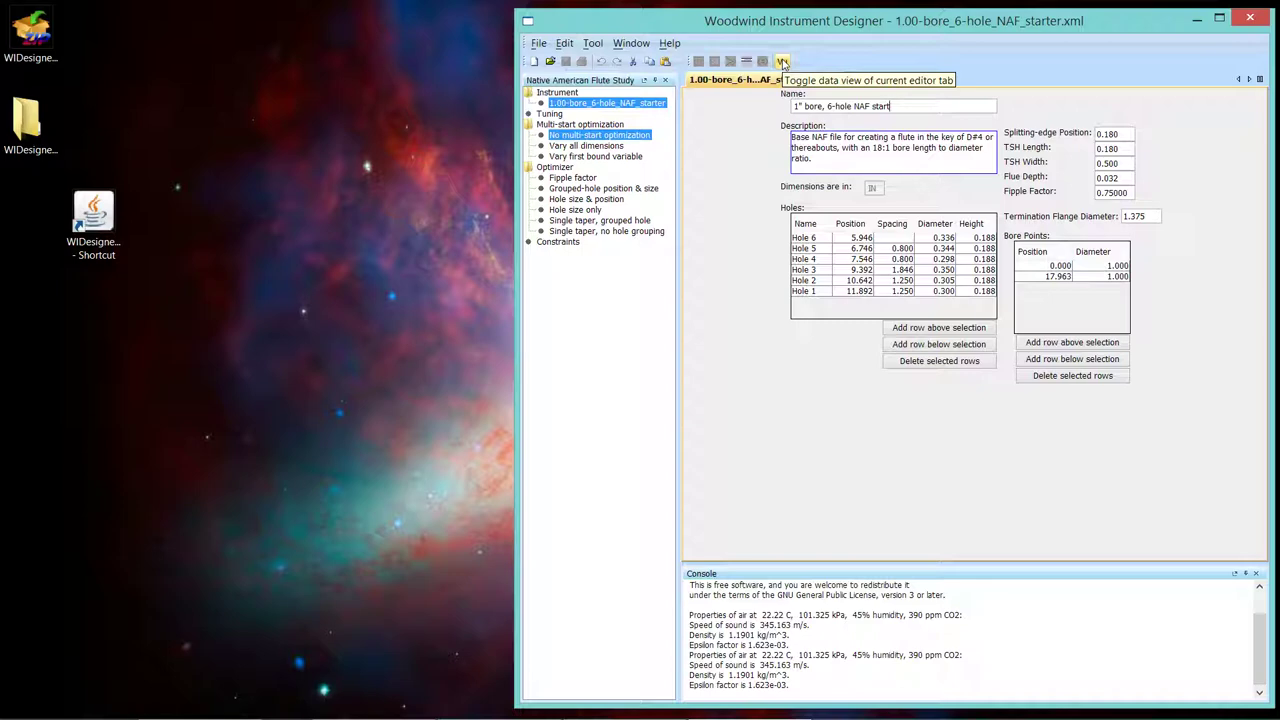
click(783, 62)
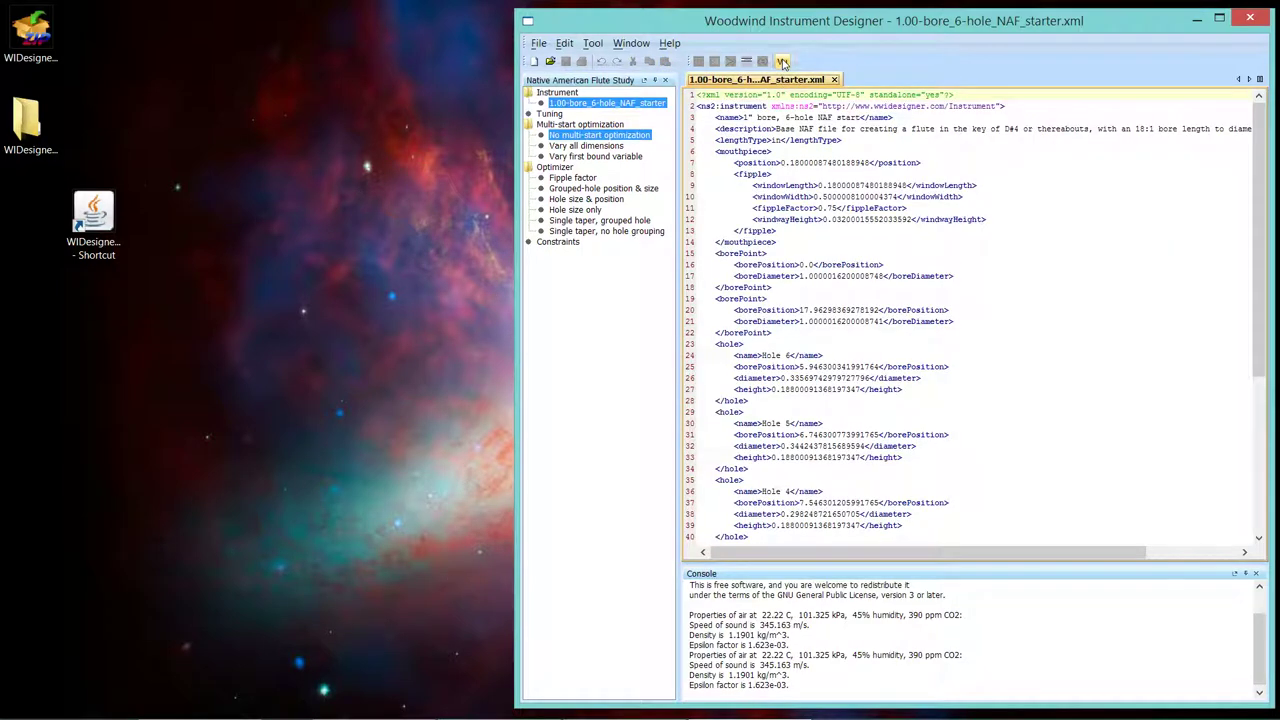
click(783, 62)
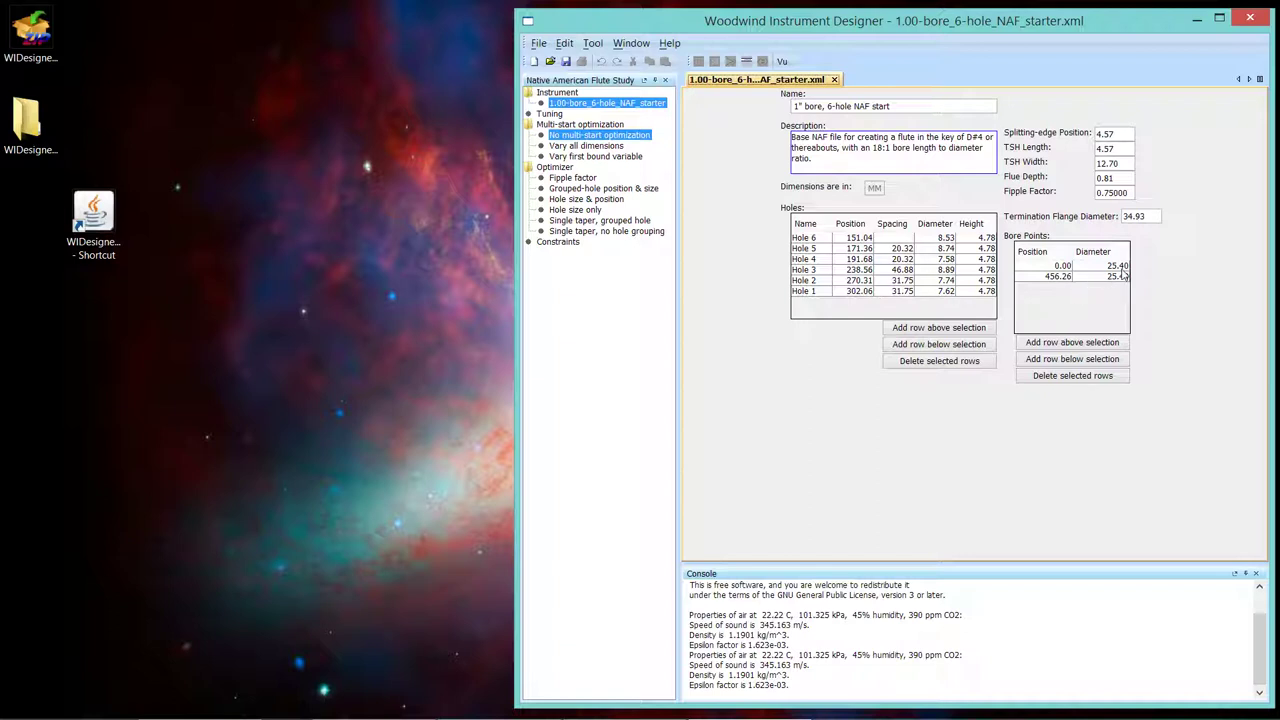
Step: Set the study's length type to M and refresh the starter instrument's dimensions in metres
click(566, 43)
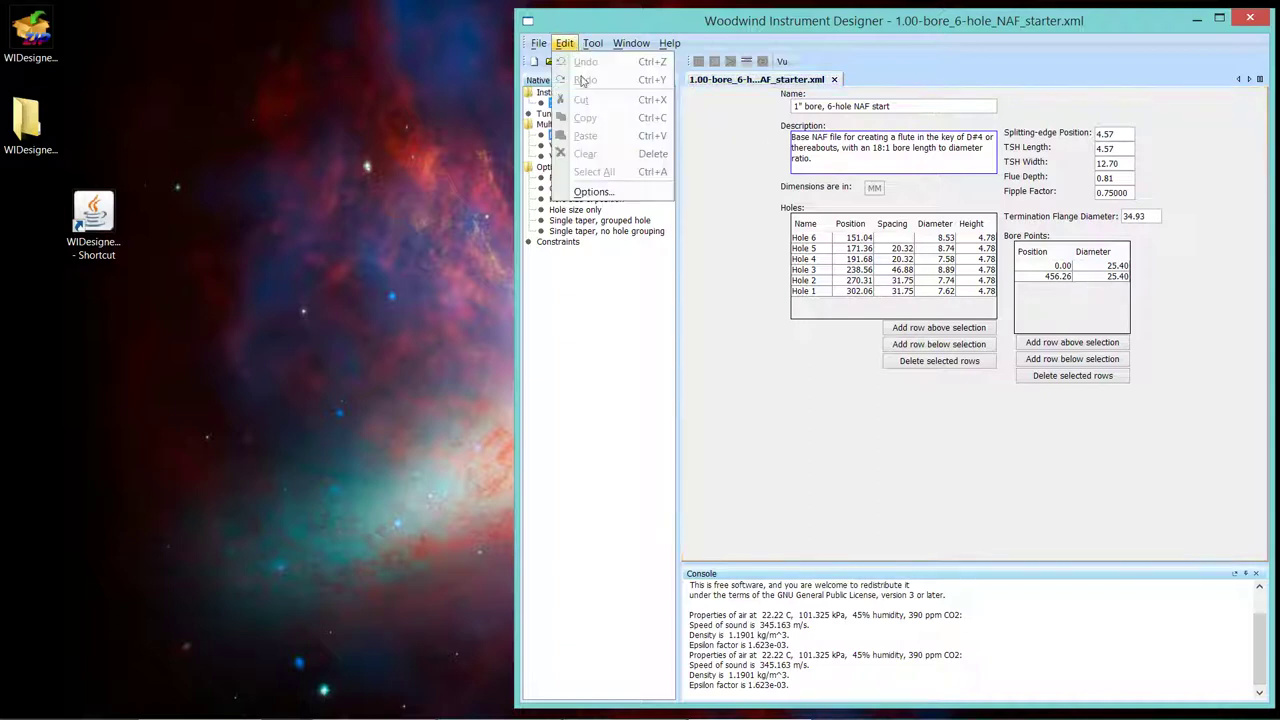
click(592, 192)
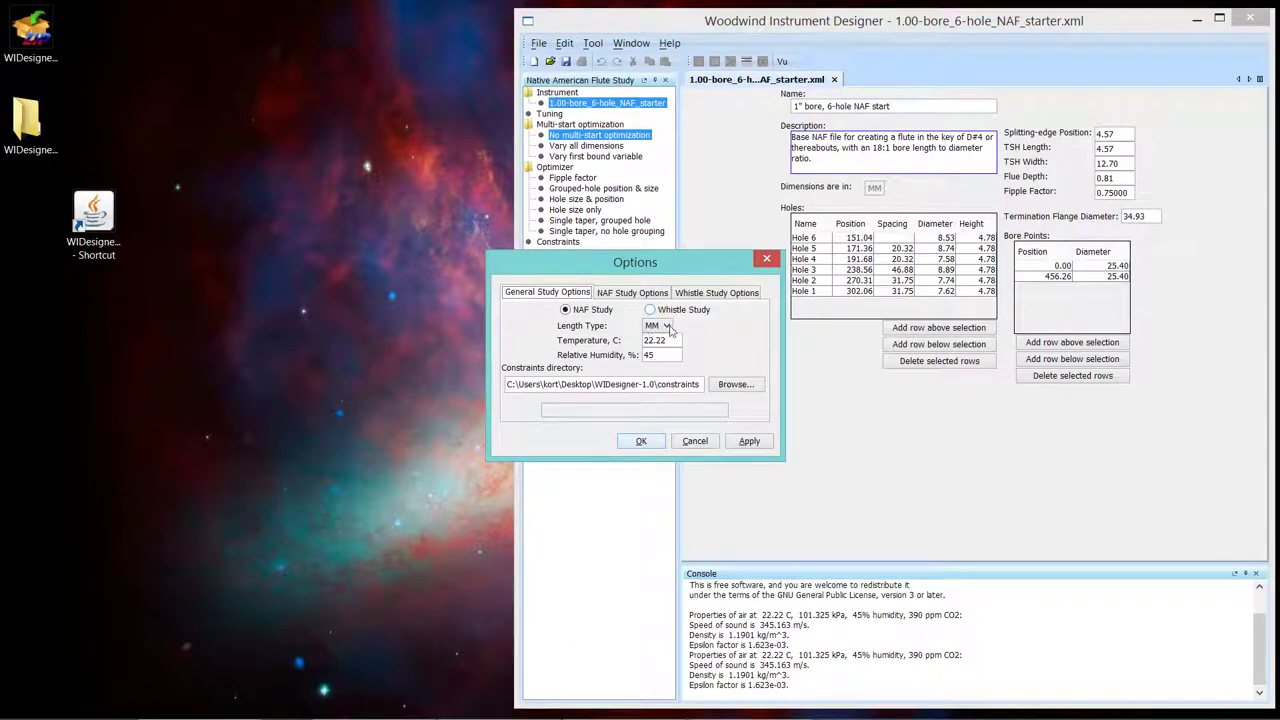
click(670, 330)
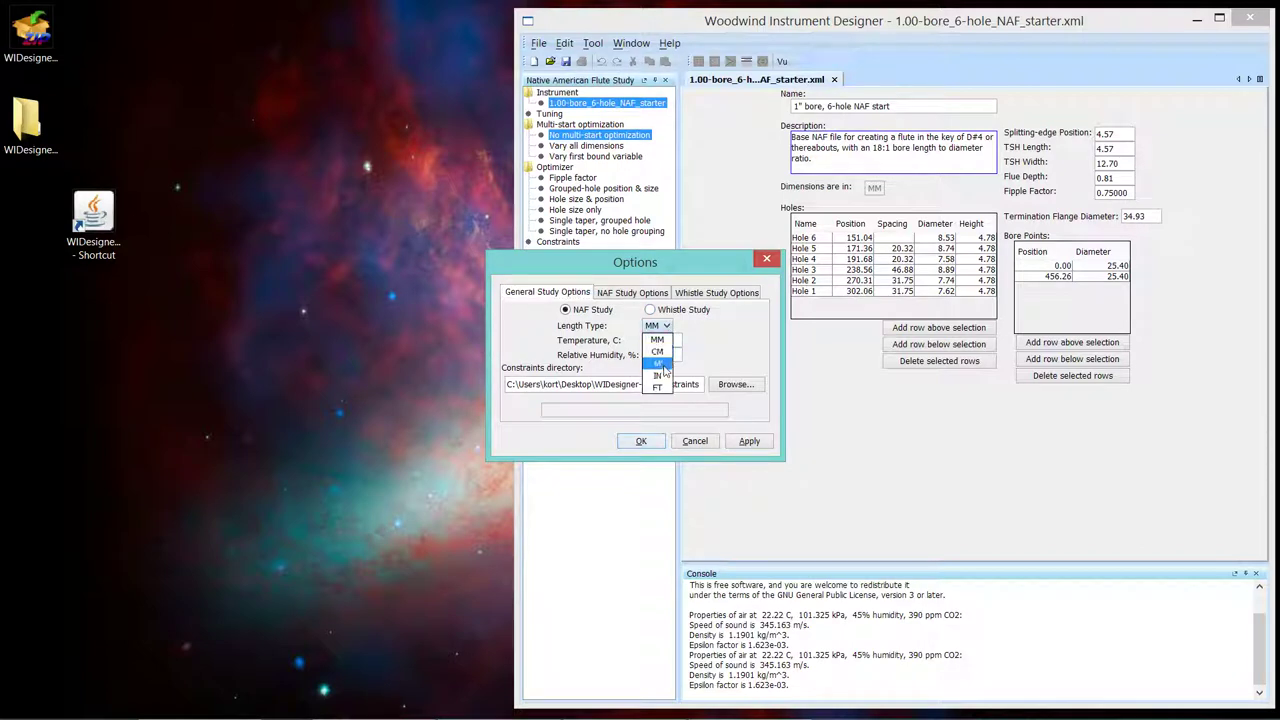
click(660, 364)
click(641, 441)
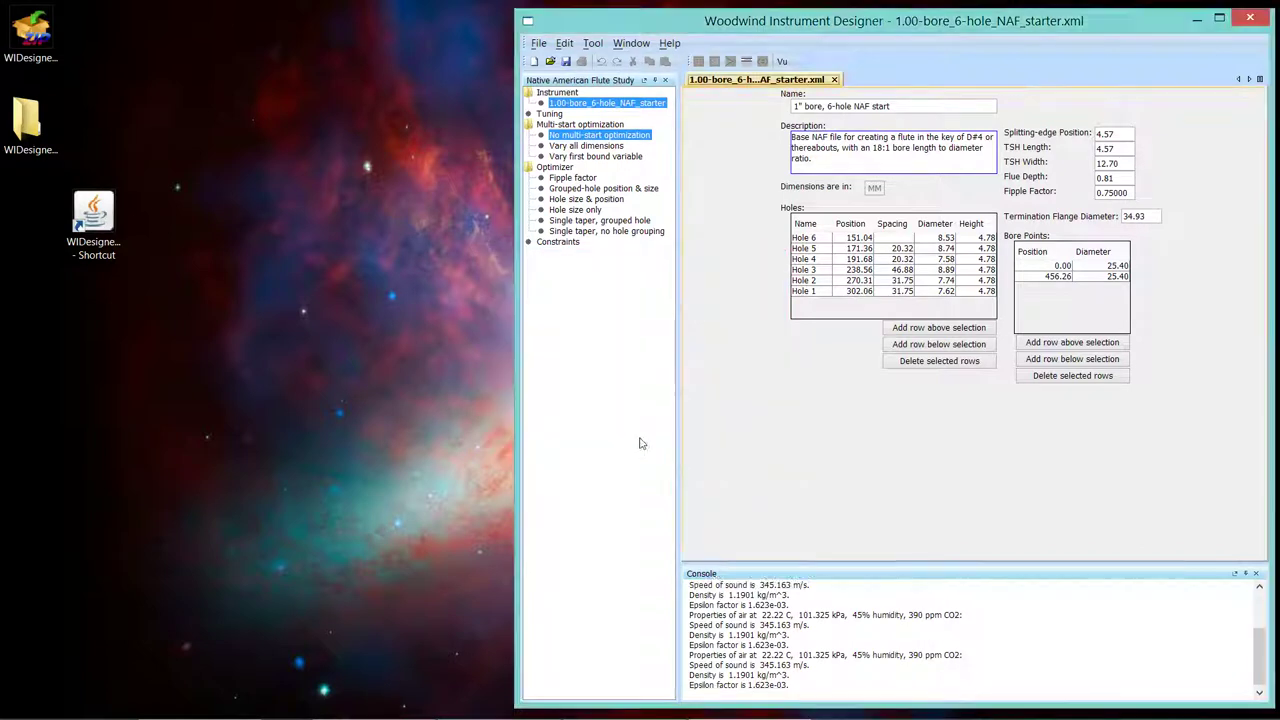
click(786, 62)
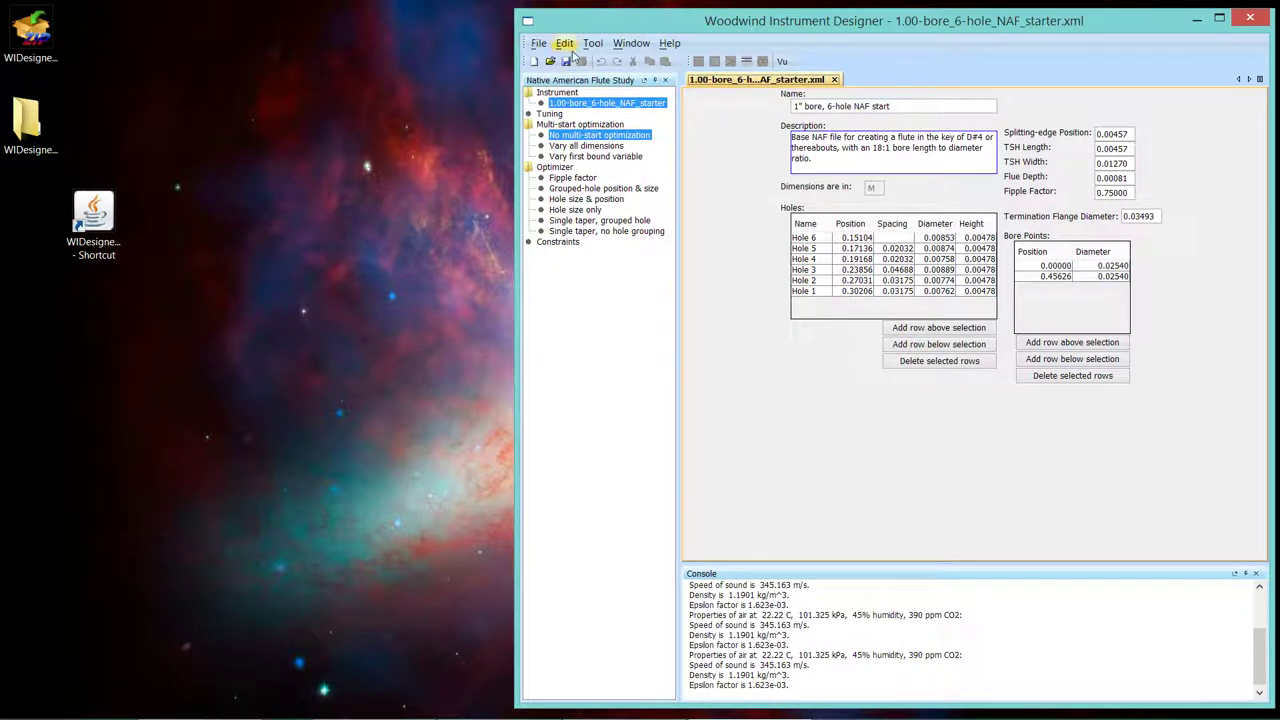
Step: Set the study's length type to IN and refresh the starter instrument's dimensions in inches
click(565, 46)
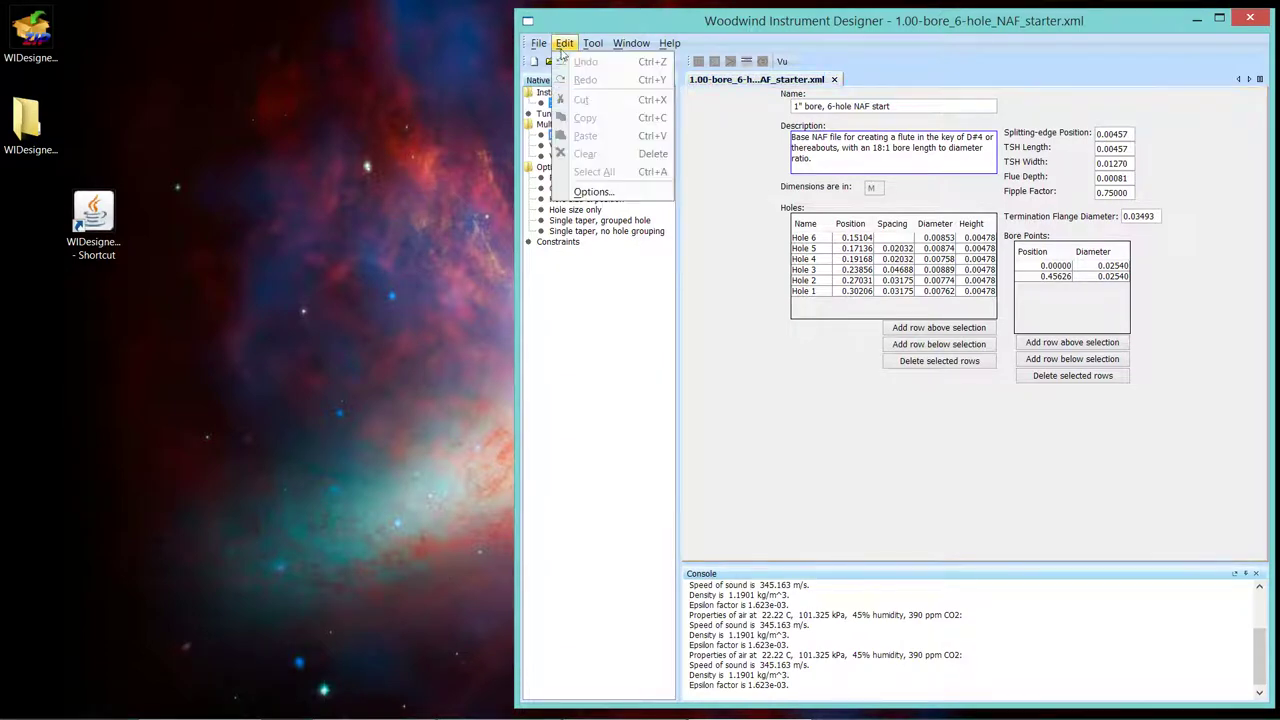
click(609, 193)
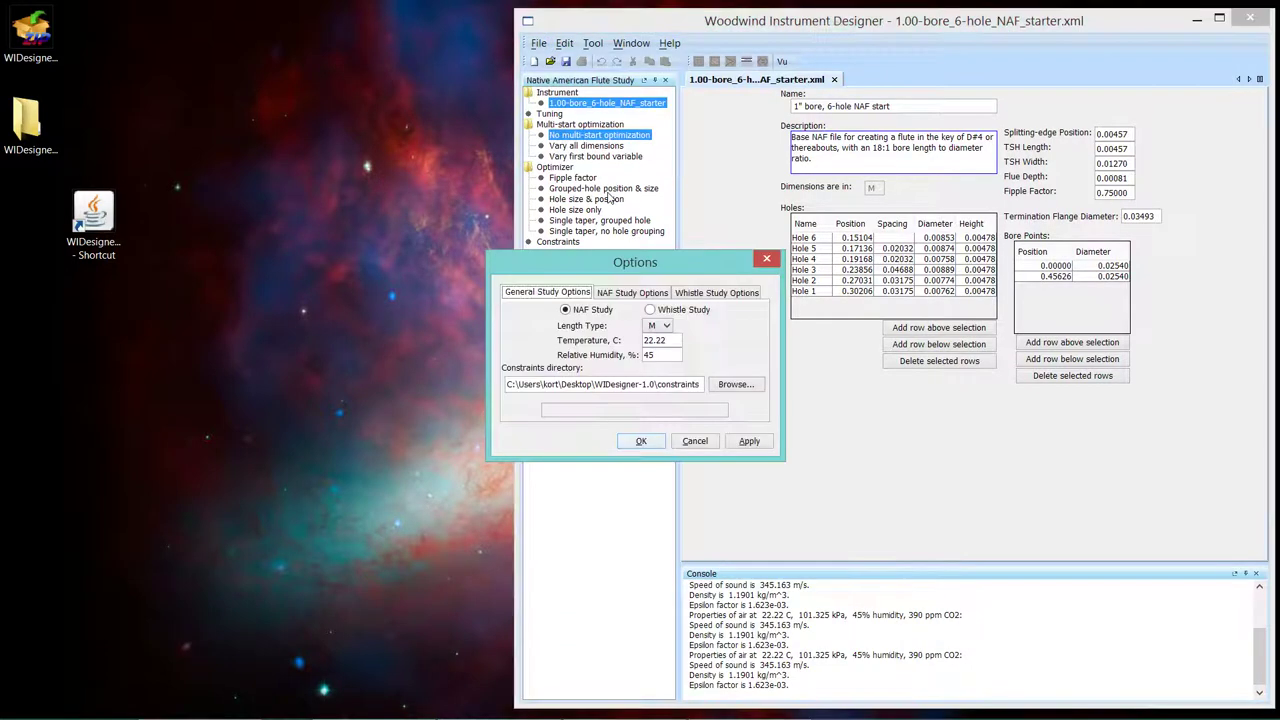
click(667, 328)
click(665, 377)
click(641, 441)
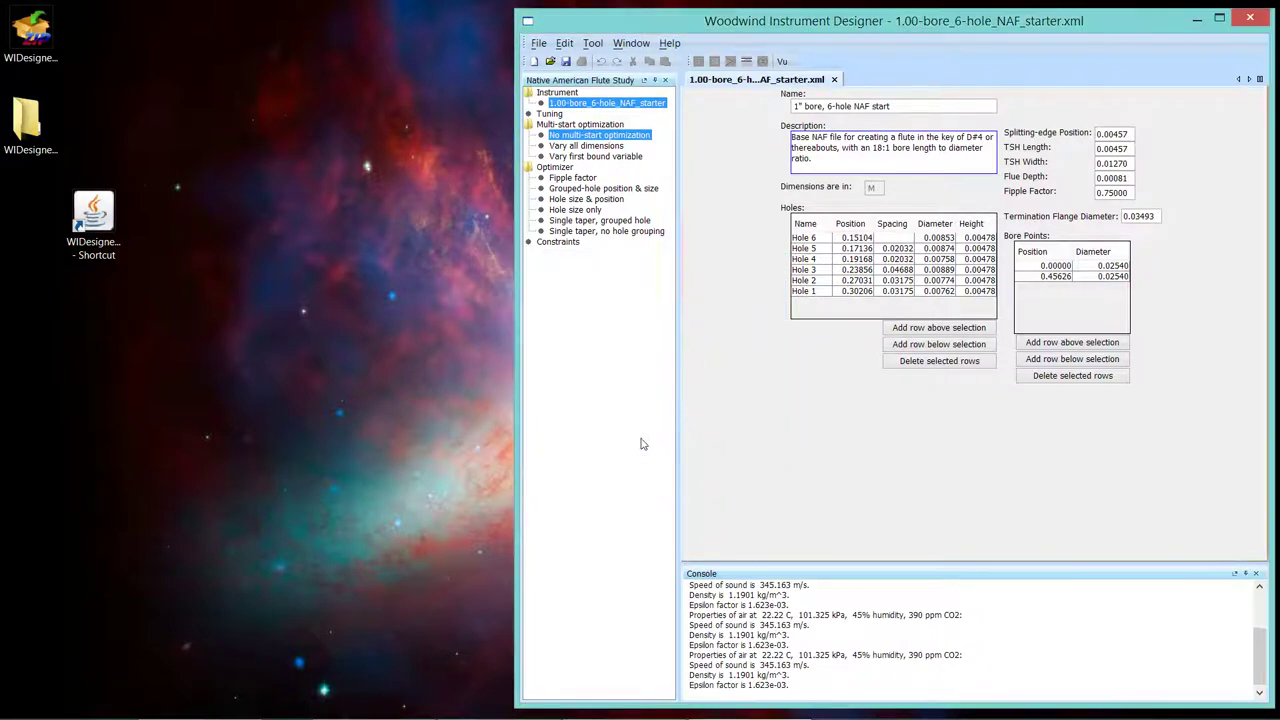
click(783, 62)
click(784, 62)
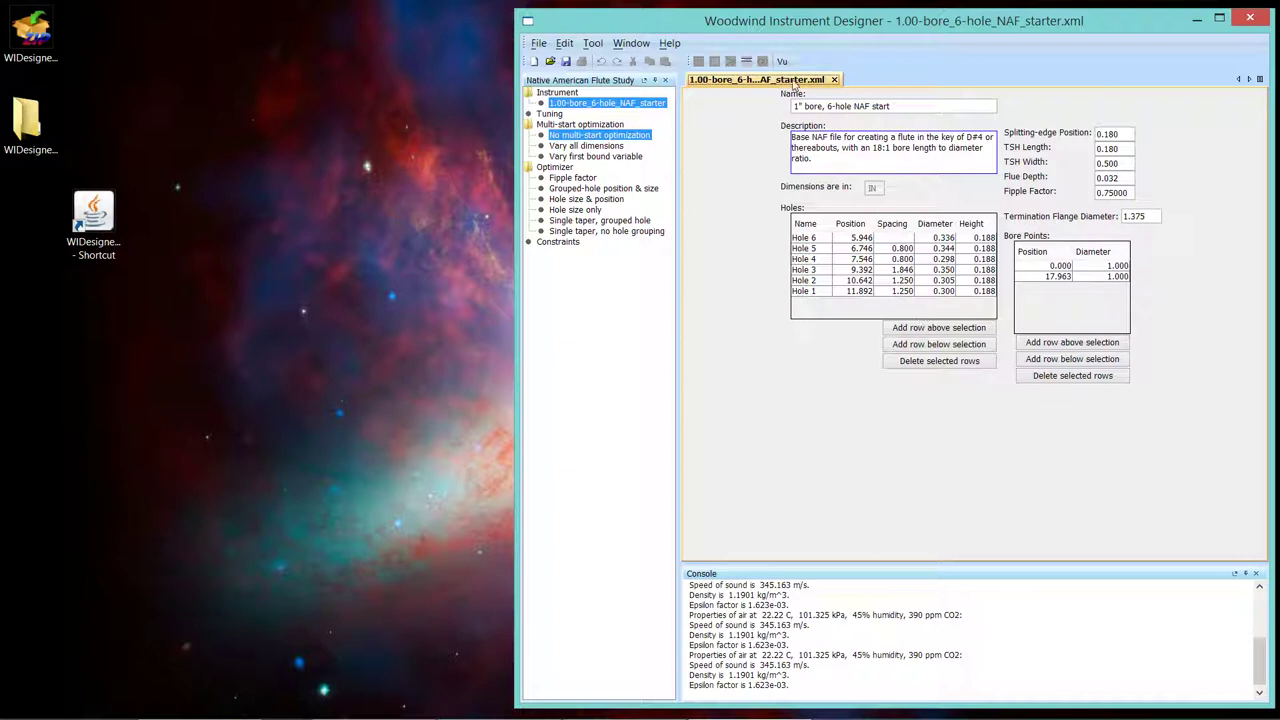
Step: Sketch the starter instrument, enlarge the drawing vertically to examine its bore and hole layout, and close it
click(746, 62)
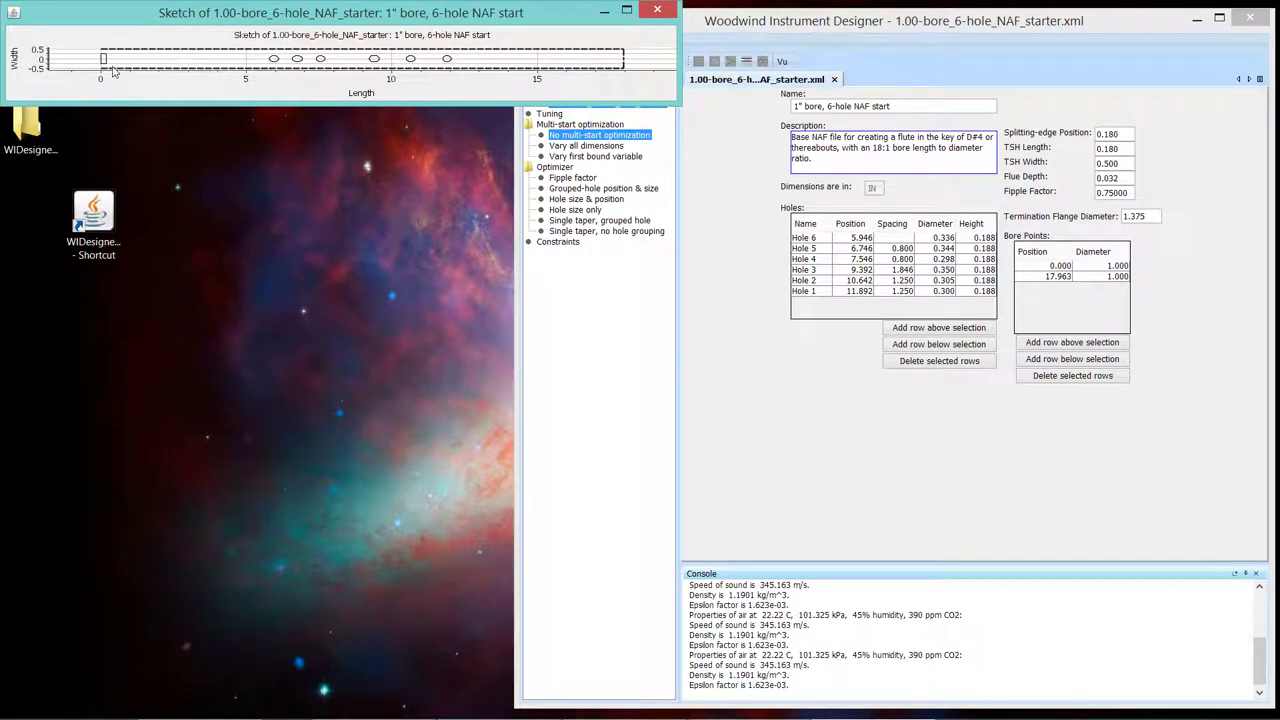
key(super)
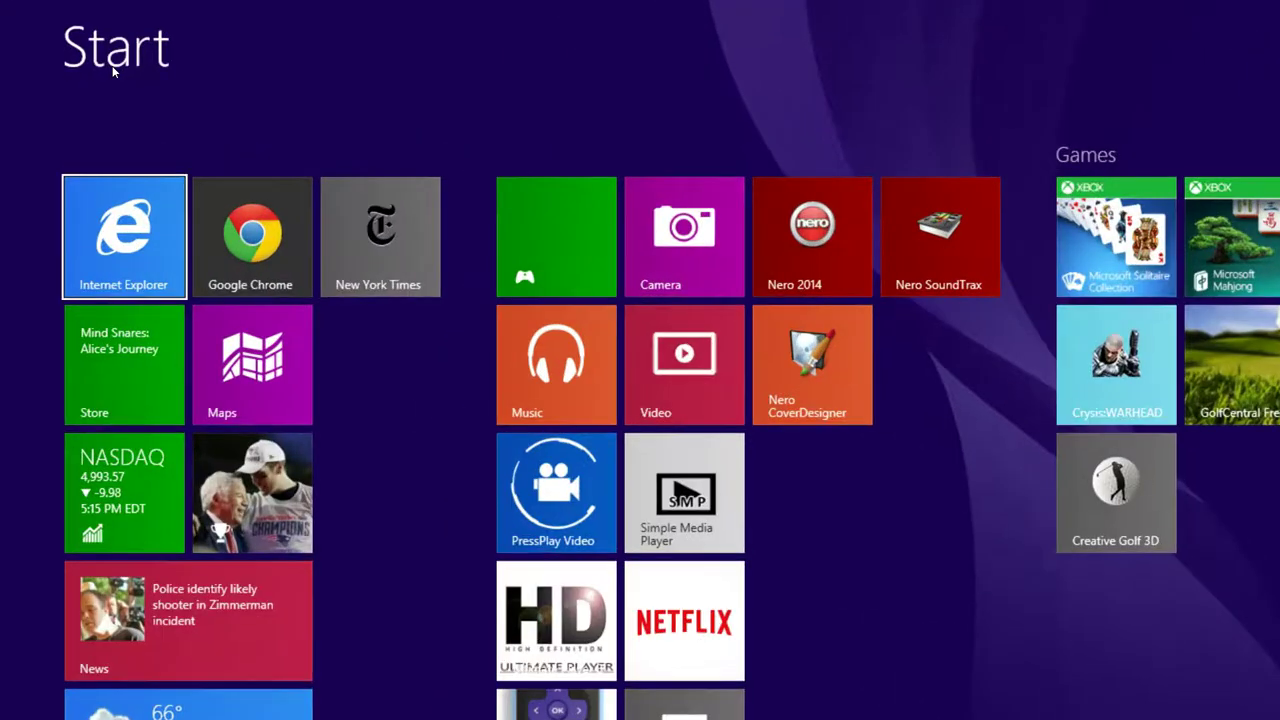
key(super)
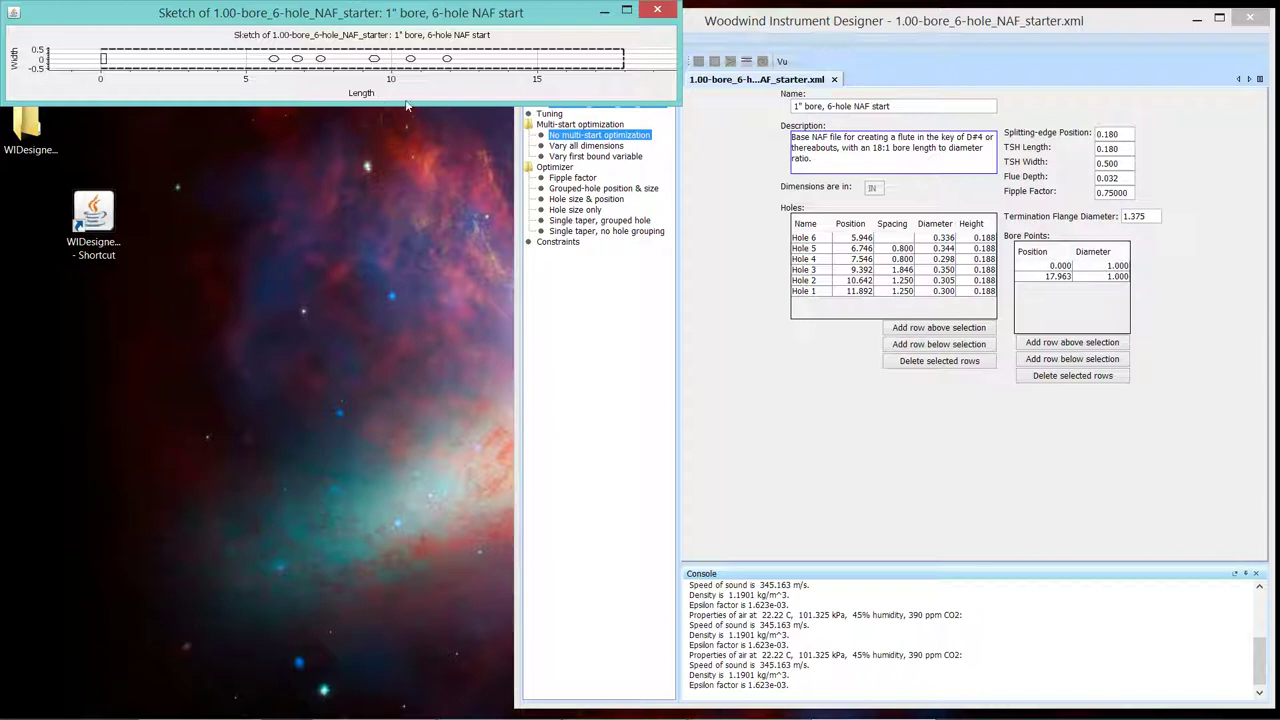
drag(409, 102, 428, 428)
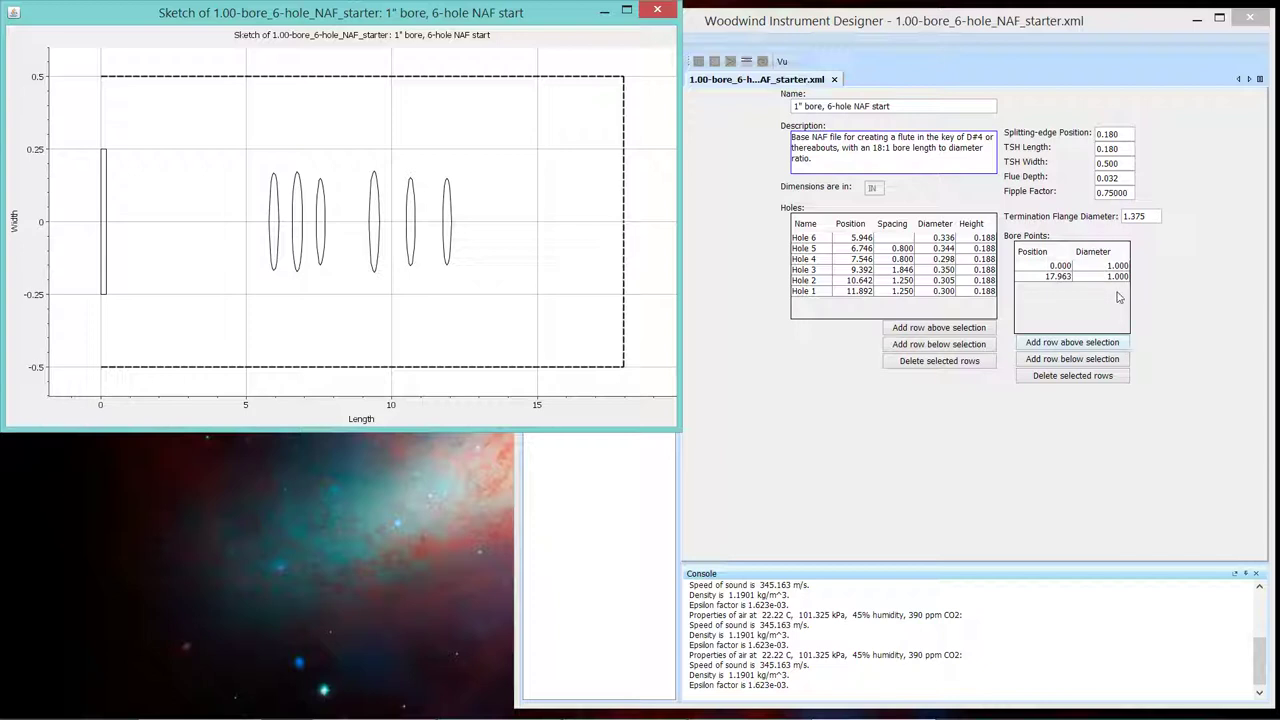
click(655, 12)
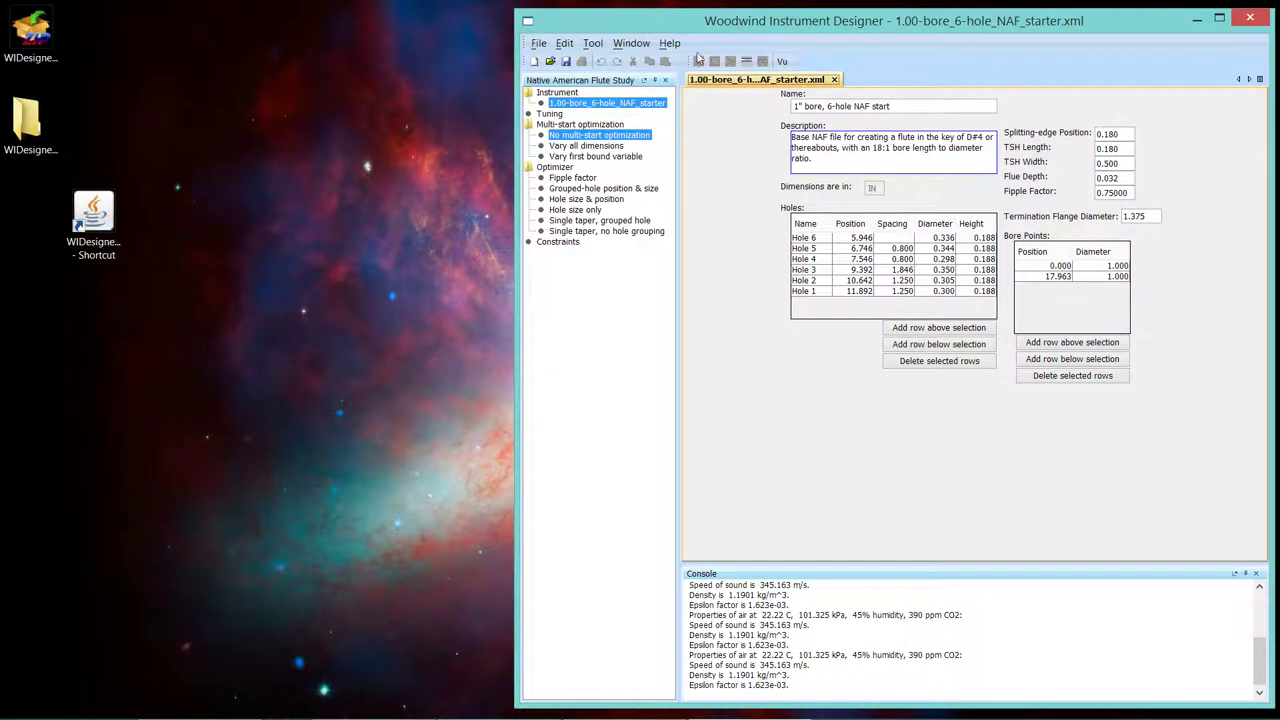
Step: Set the bore diameter at position 0.000 of the starter instrument to 0.8 inches
click(1121, 268)
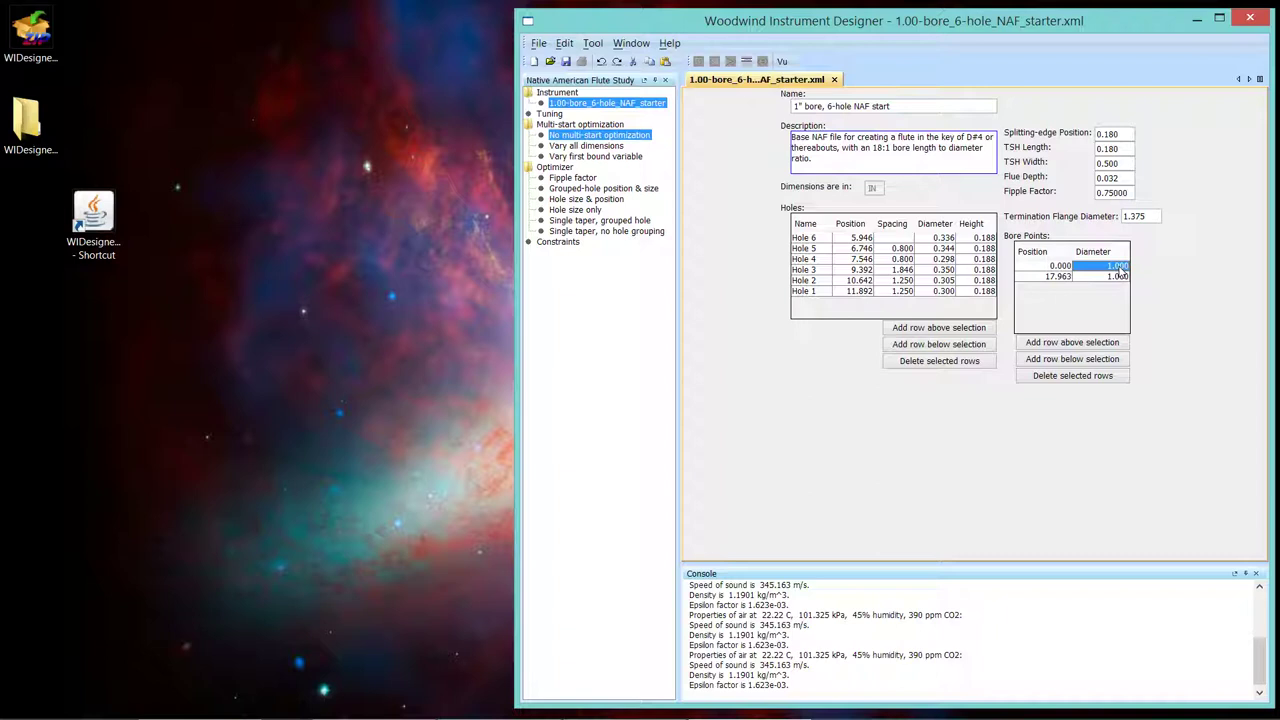
double_click(1122, 268)
text(0.8)
key(Return)
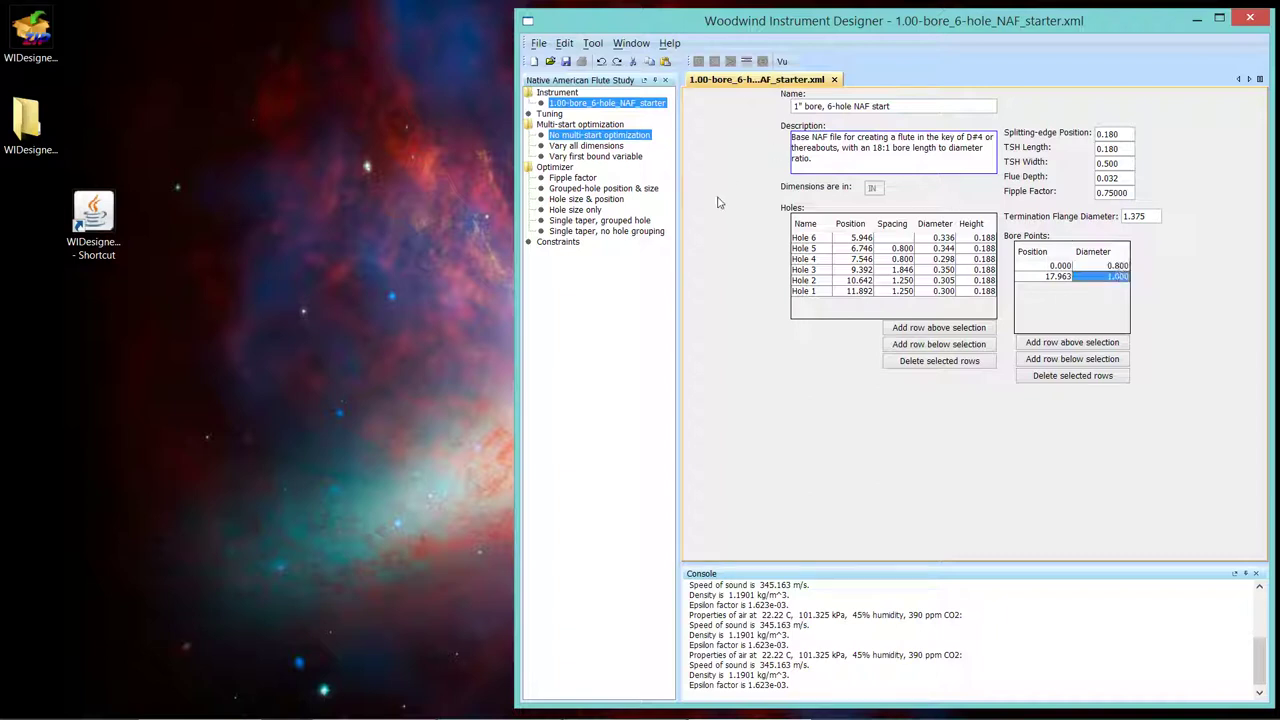
Step: Sketch the modified starter instrument, enlarge the drawing vertically to examine the bore's taper, and close it
click(746, 61)
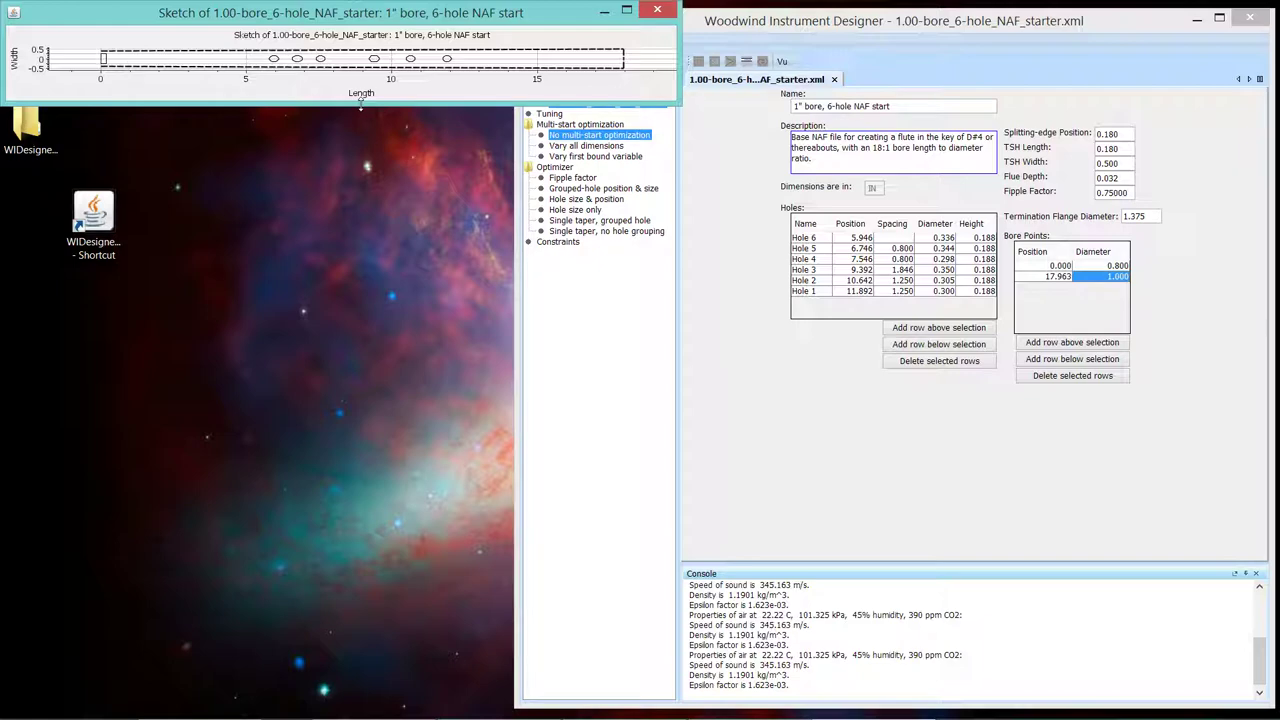
drag(361, 103, 408, 388)
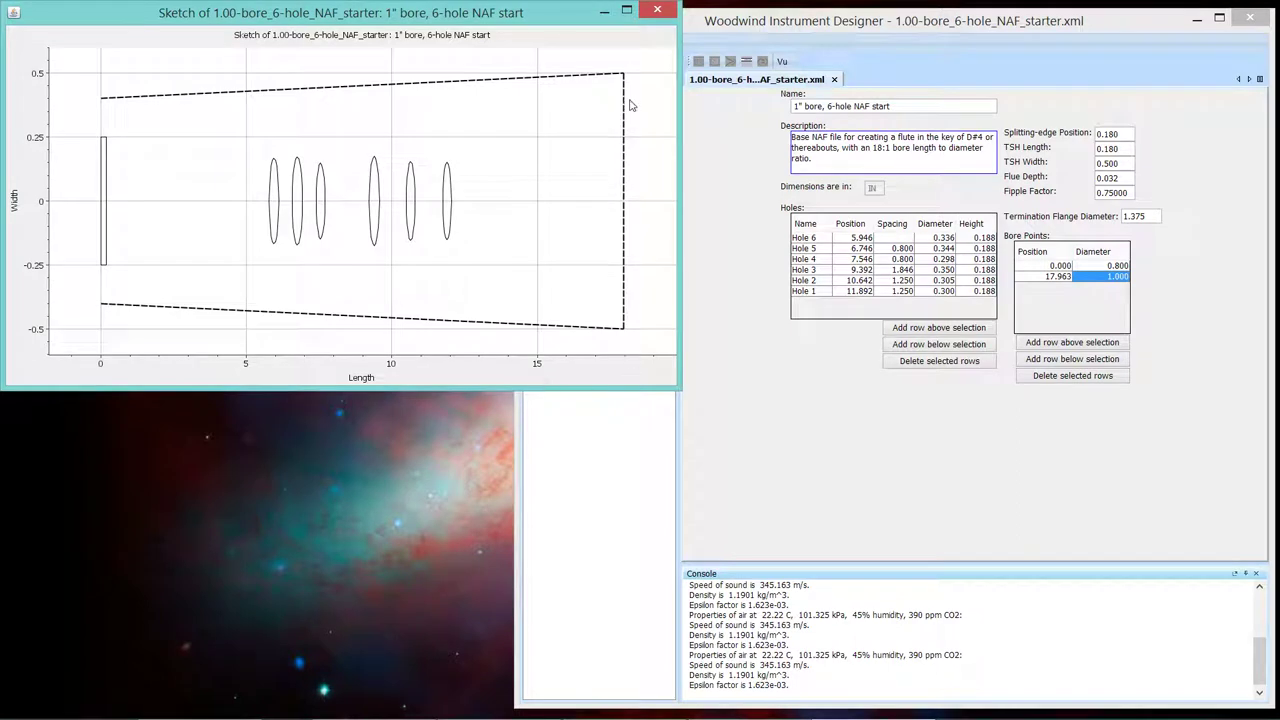
click(659, 10)
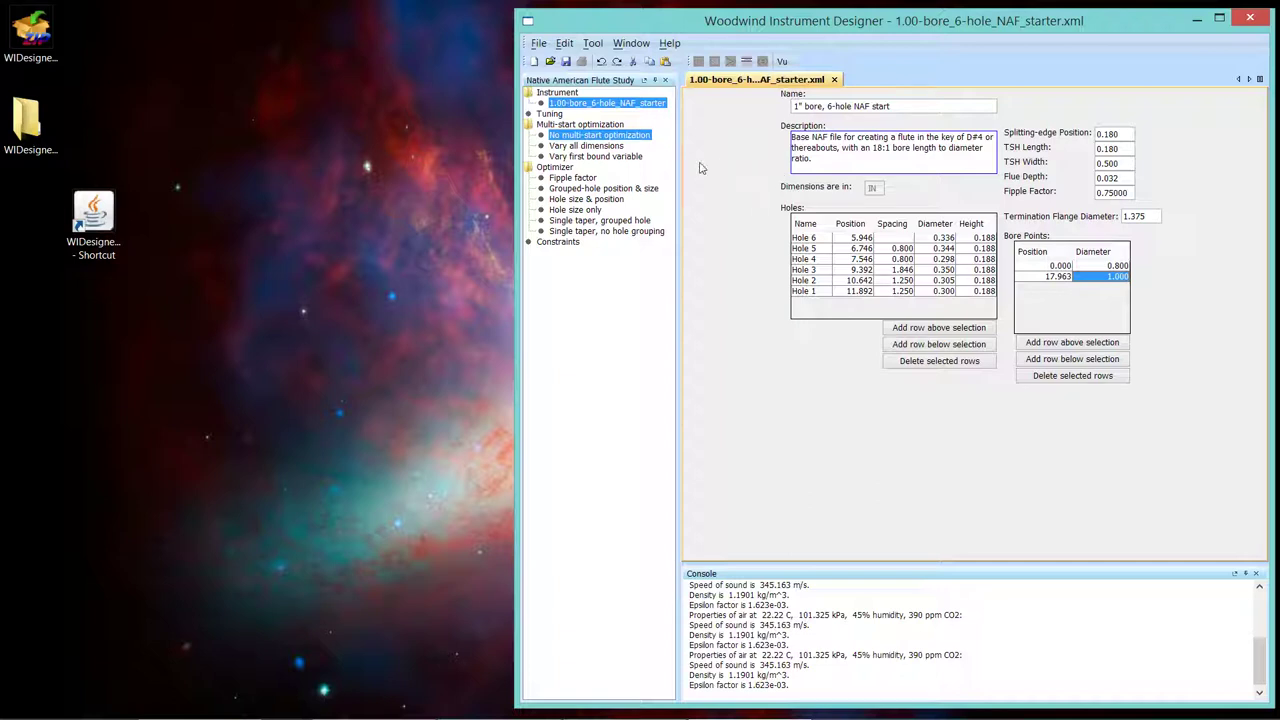
Step: Open the recent instrument file "hemi, all notes" and examine its list of bore points through the last one
click(539, 45)
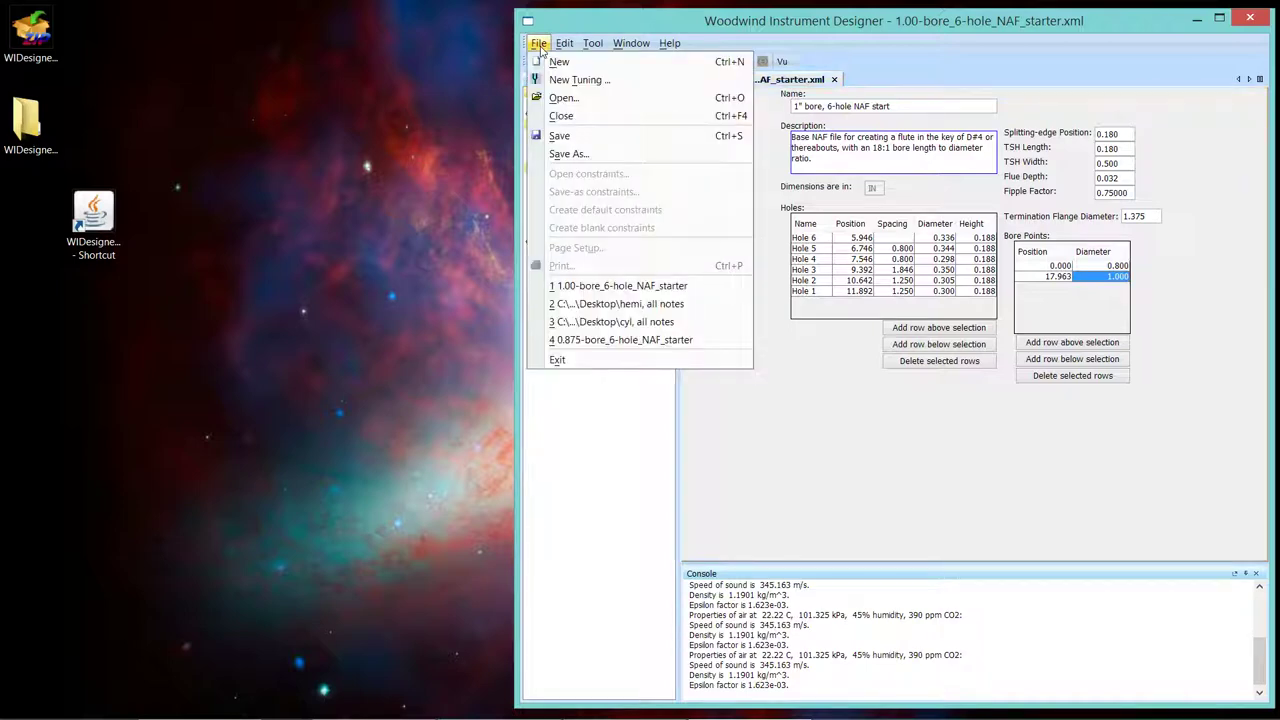
click(614, 304)
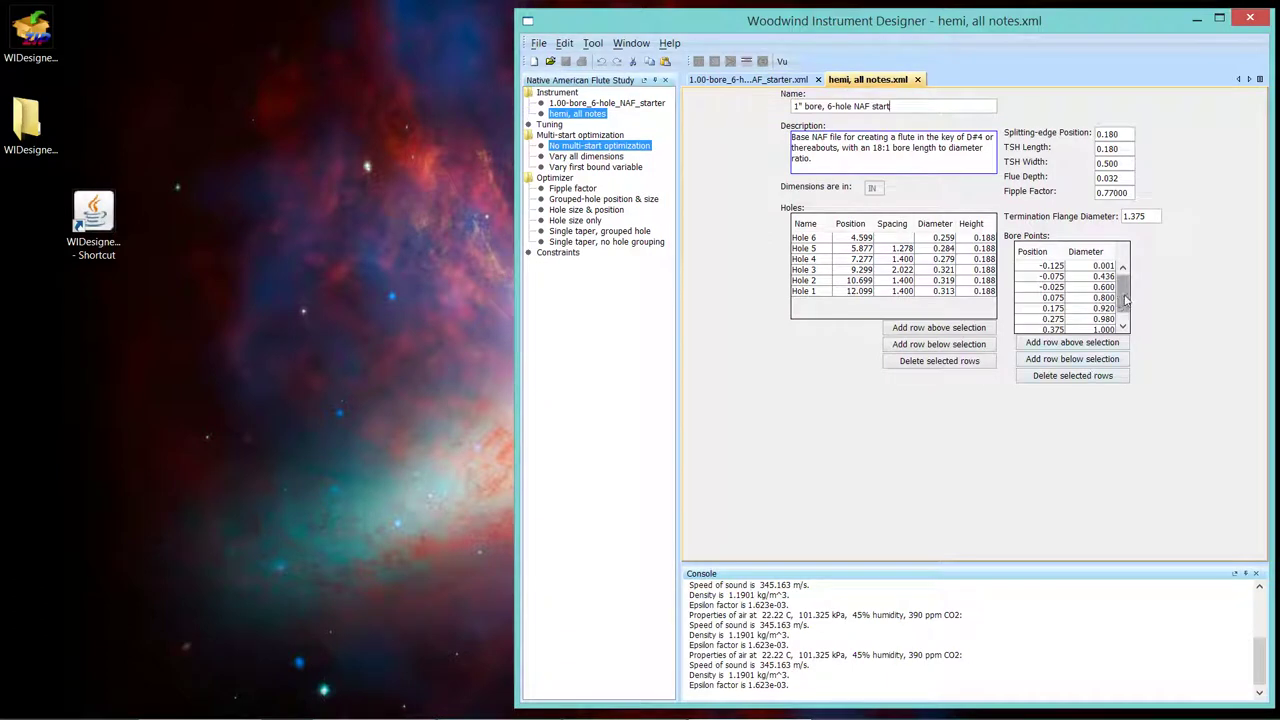
drag(1124, 298, 1124, 313)
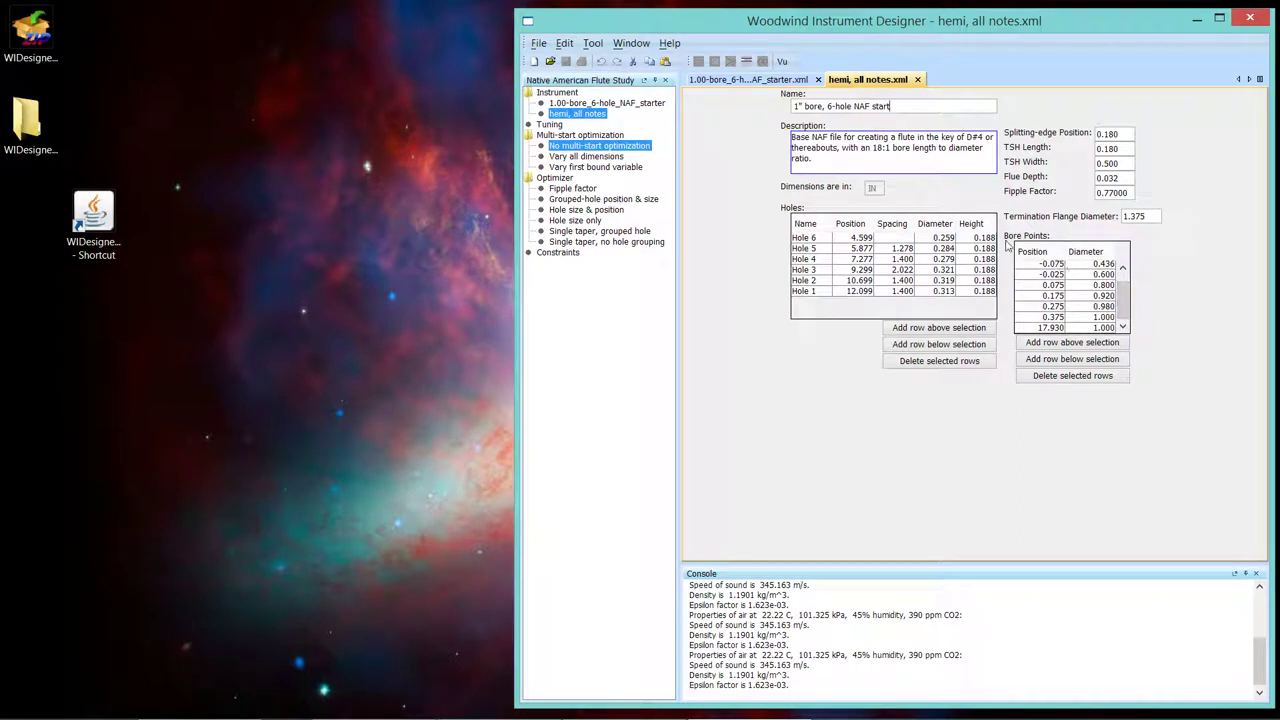
Step: Sketch the "hemi, all notes" instrument and compare its bore points with those of the 1.00-bore starter instrument
click(754, 63)
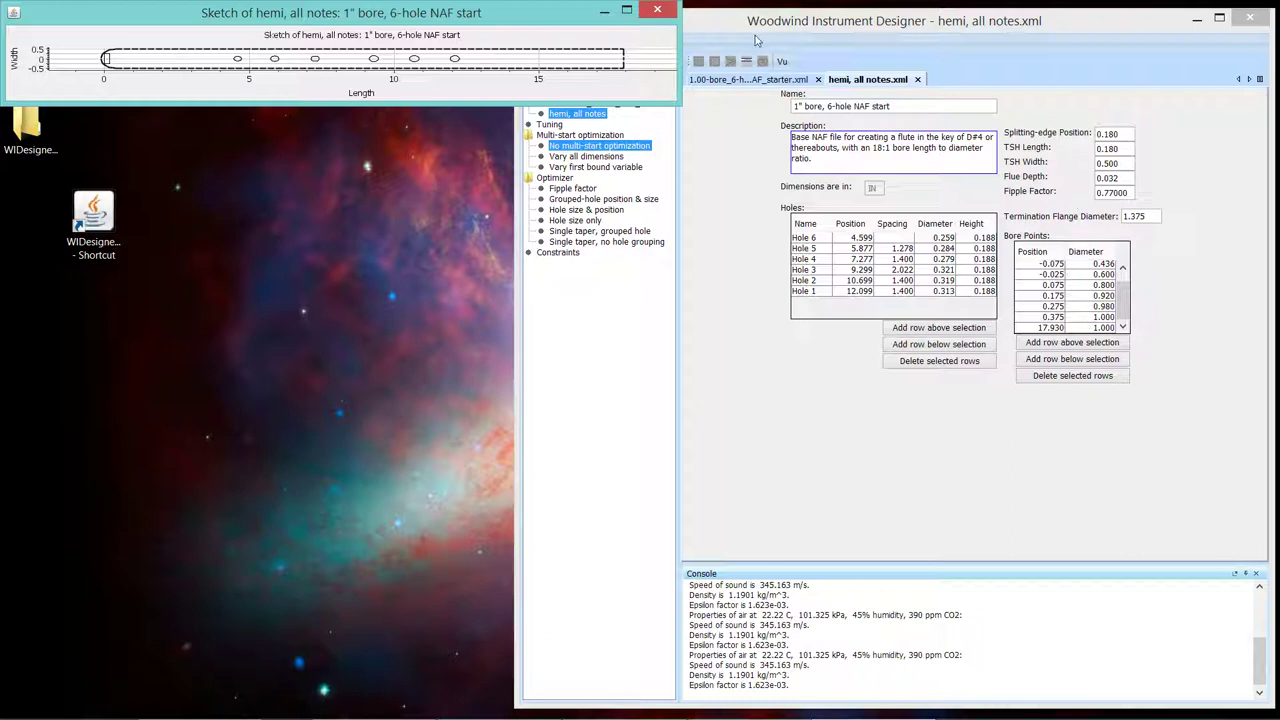
click(752, 80)
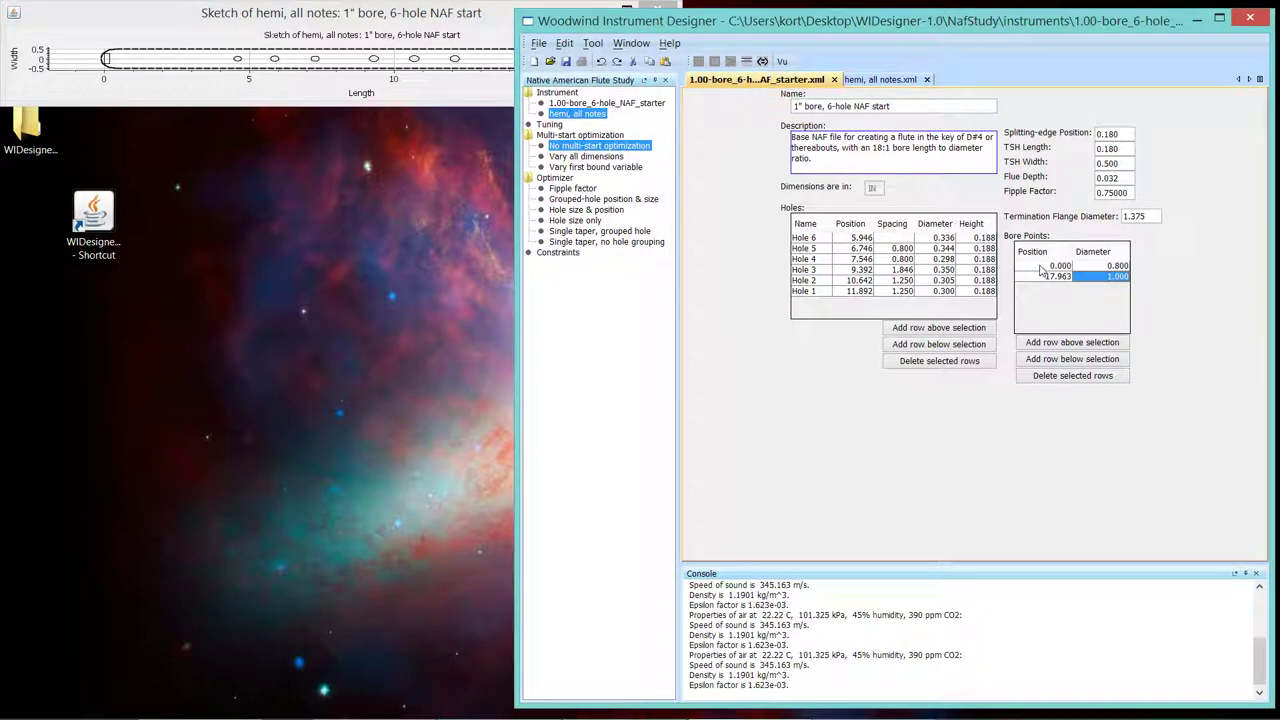
click(862, 82)
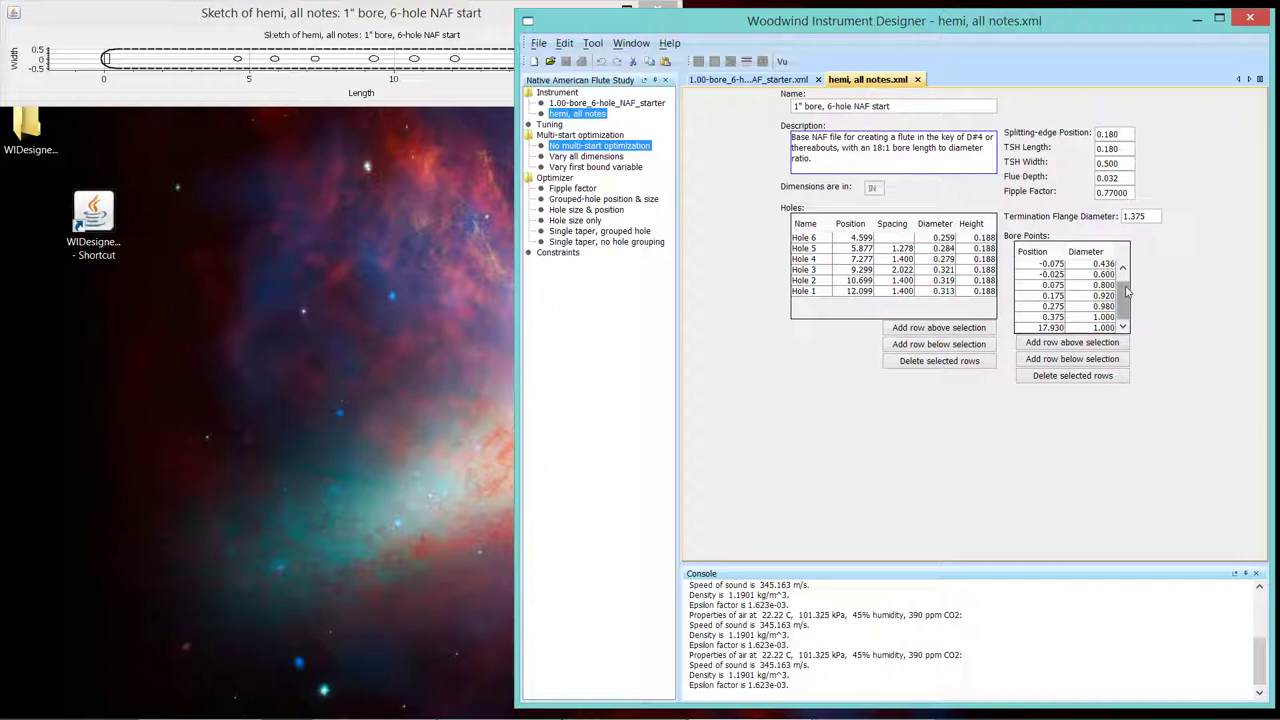
Step: Review the bore points of the "hemi, all notes" instrument from the first to the last position
drag(1126, 290, 1124, 265)
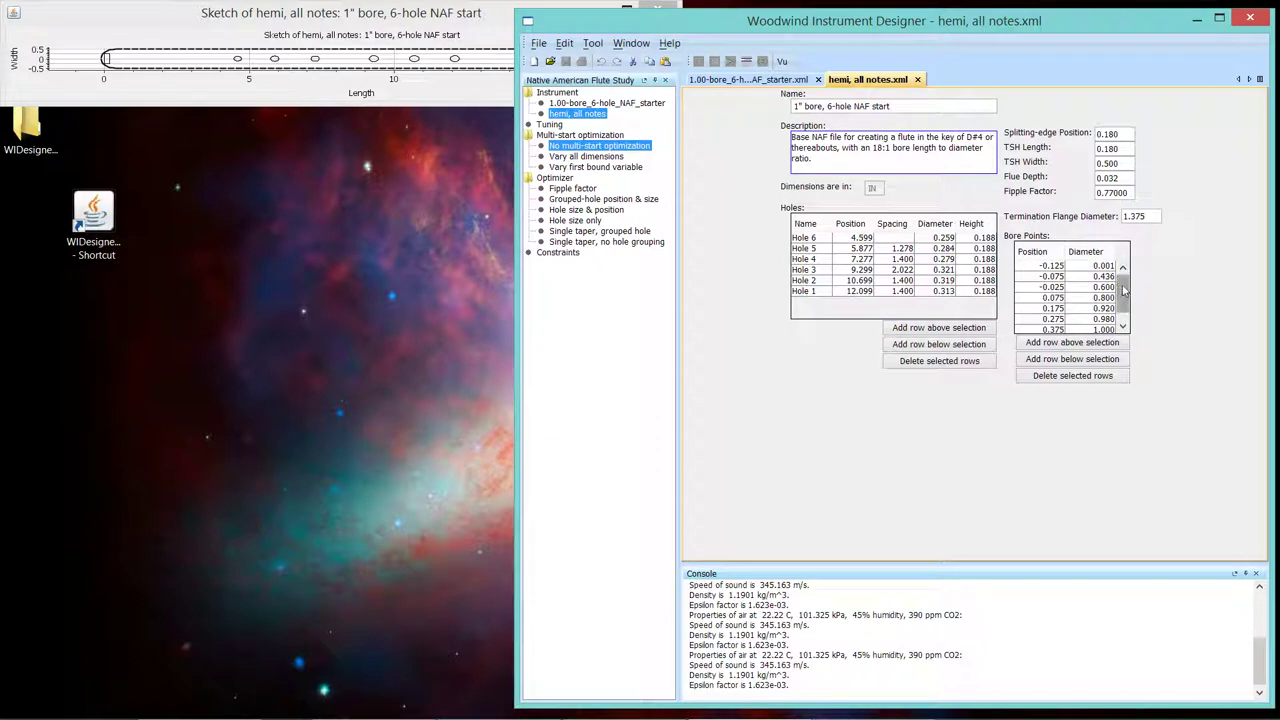
drag(1123, 290, 1124, 305)
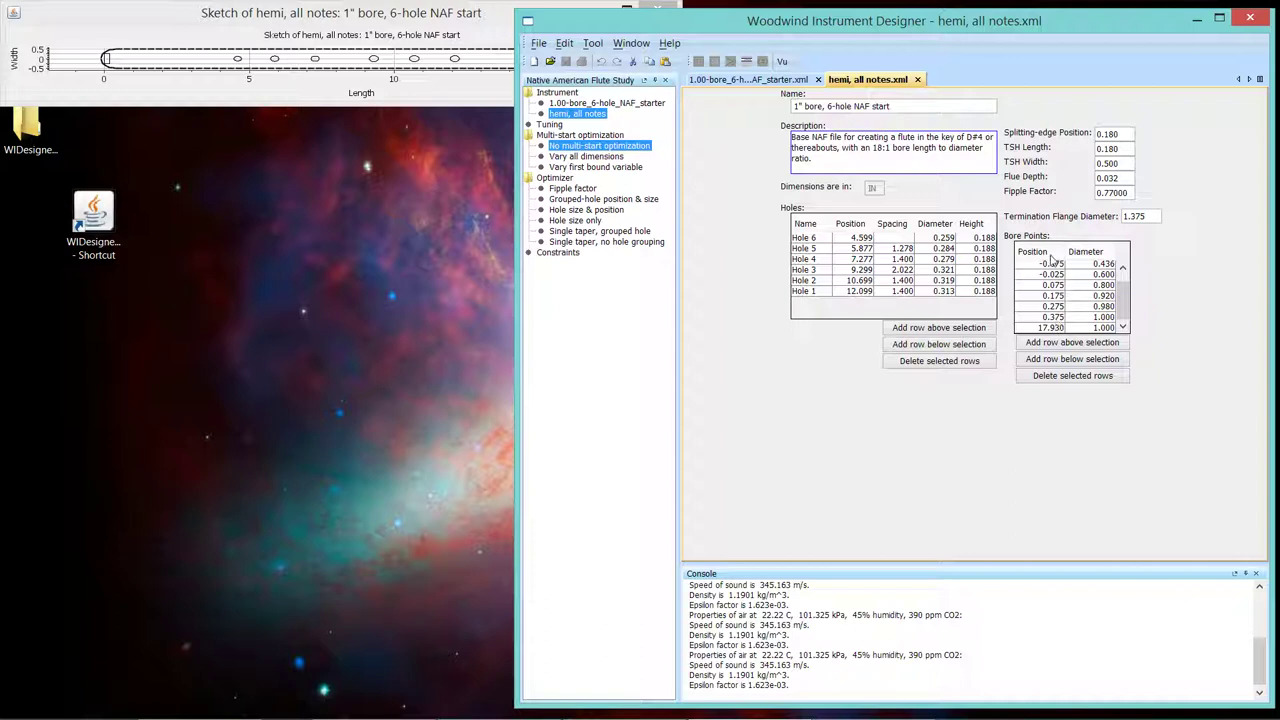
drag(1128, 313, 1128, 295)
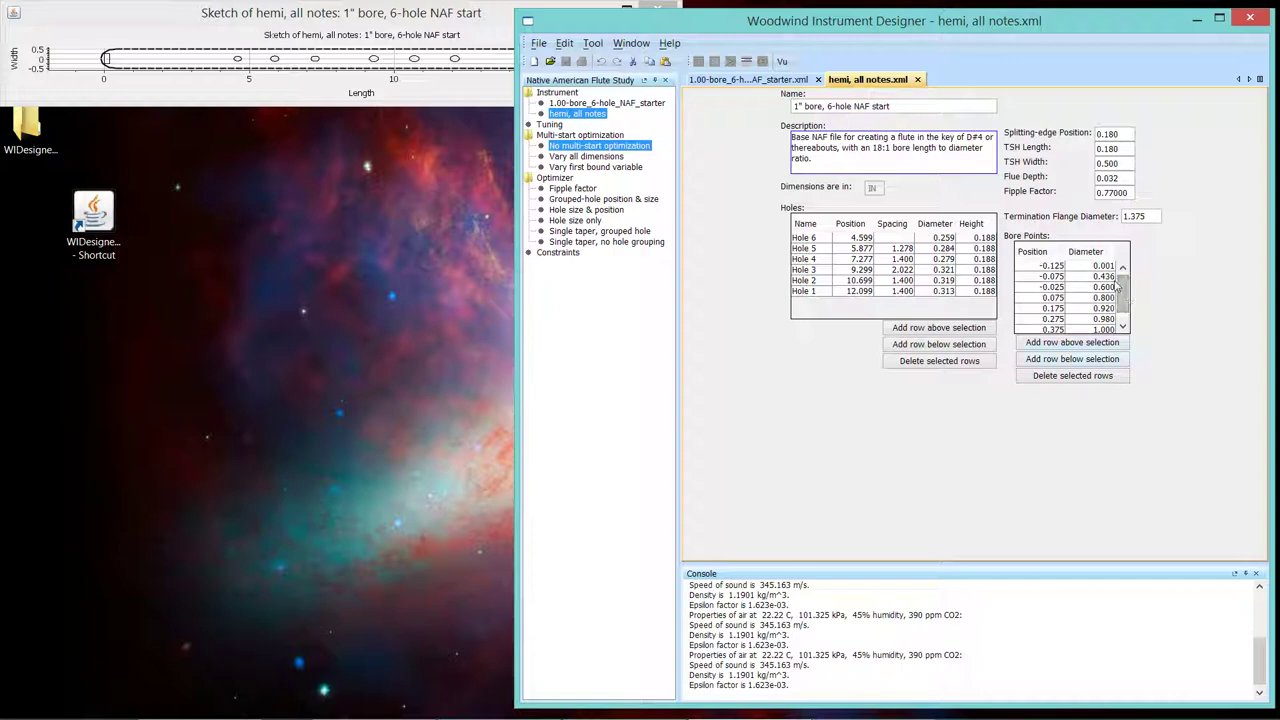
drag(1126, 291, 1126, 300)
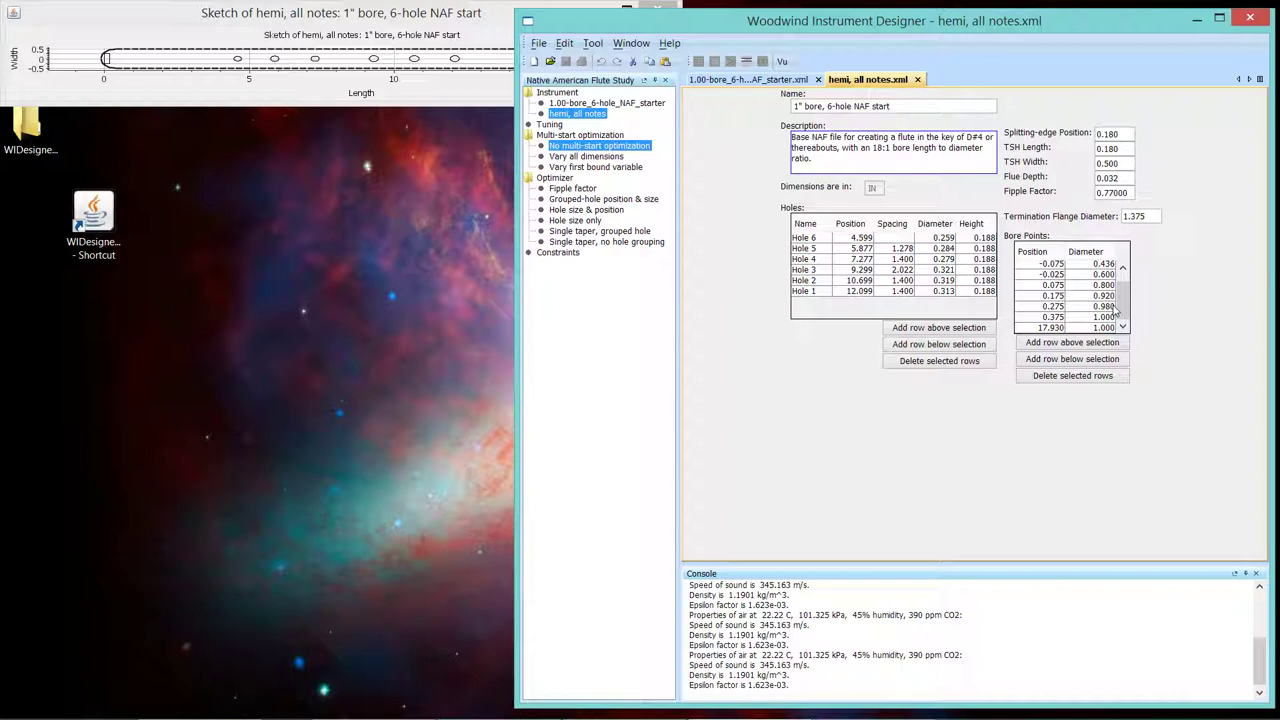
Step: Insert two empty bore point rows above the last point of the 1.00-bore starter instrument
click(722, 80)
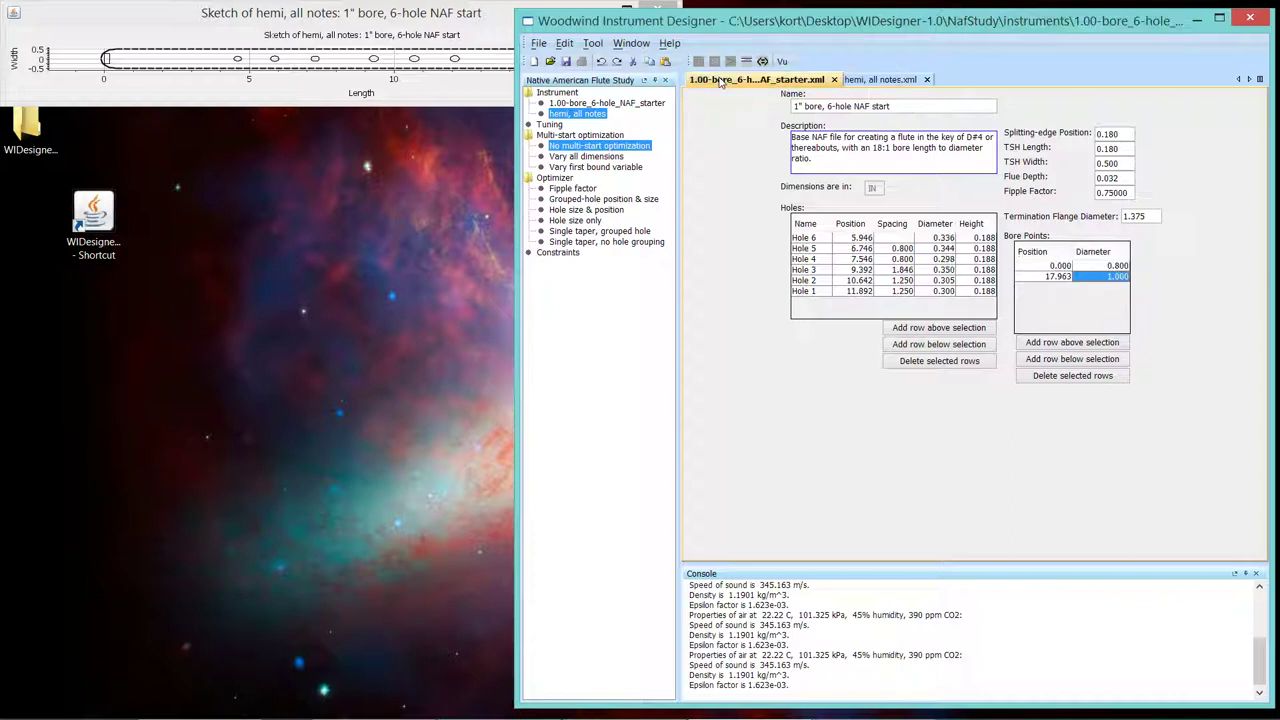
click(1035, 344)
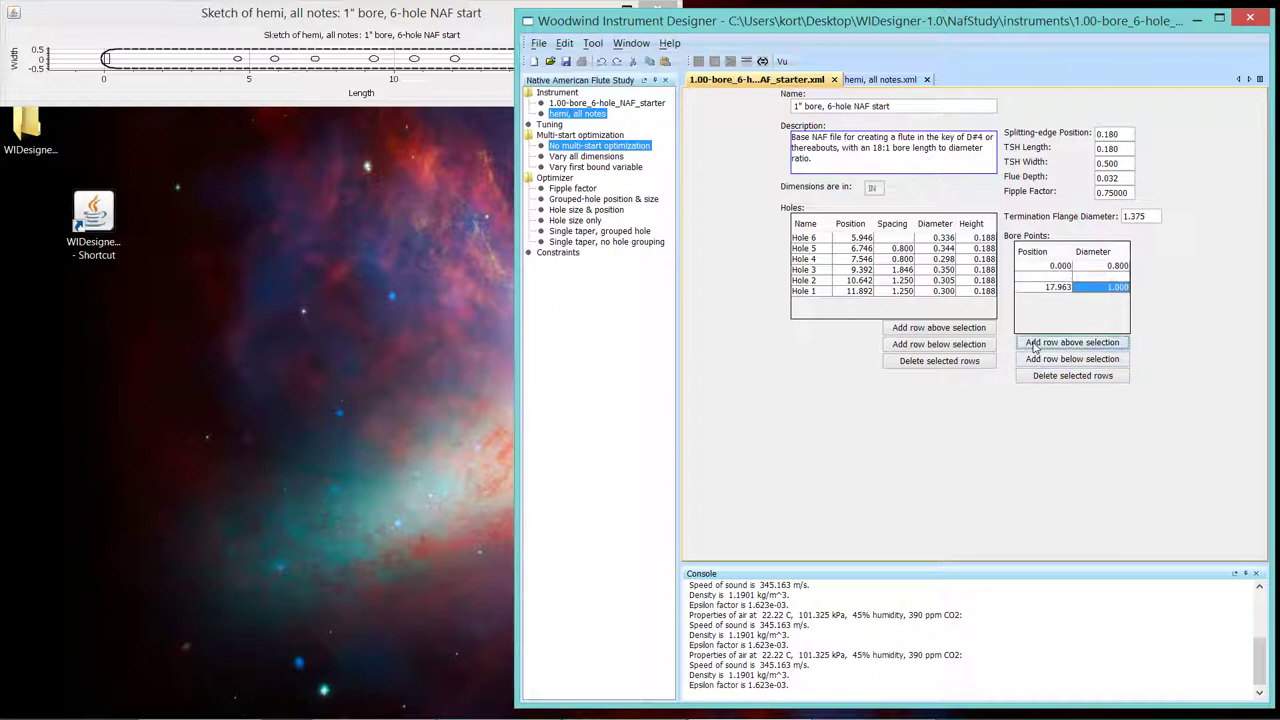
click(1035, 344)
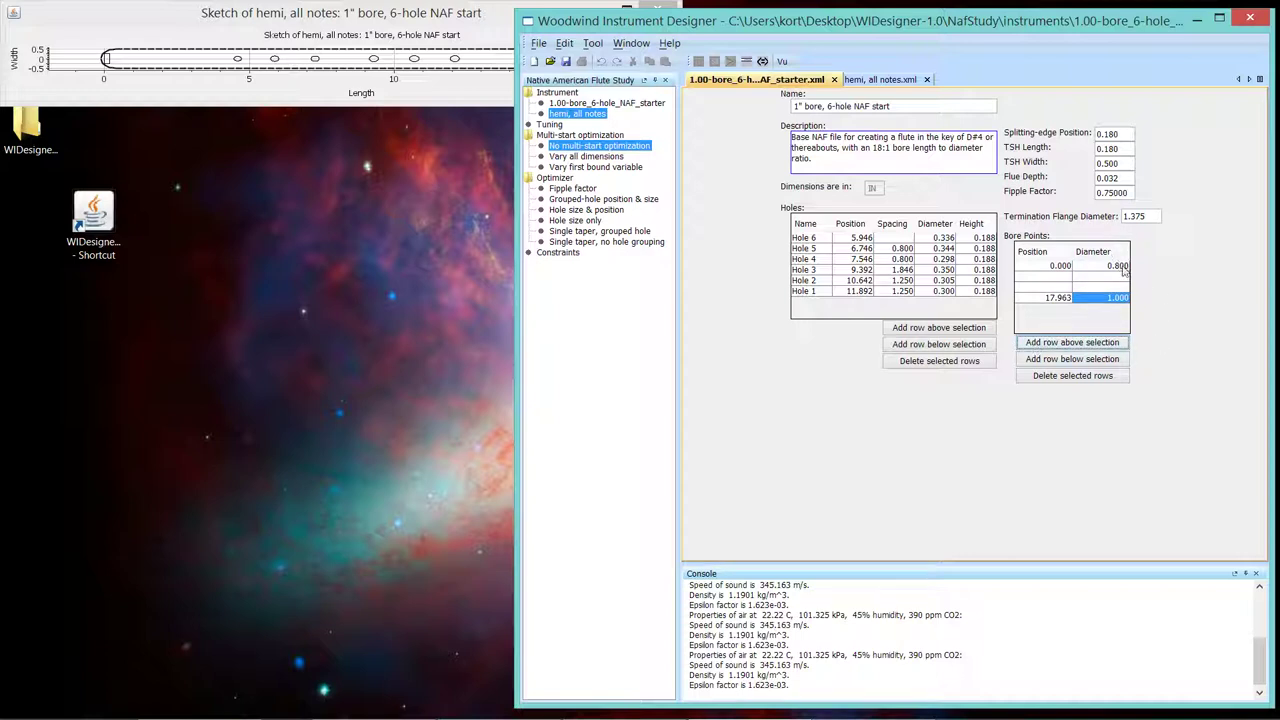
Step: Define the first new bore point at position 5 with a diameter of 0.8 inches
click(1054, 280)
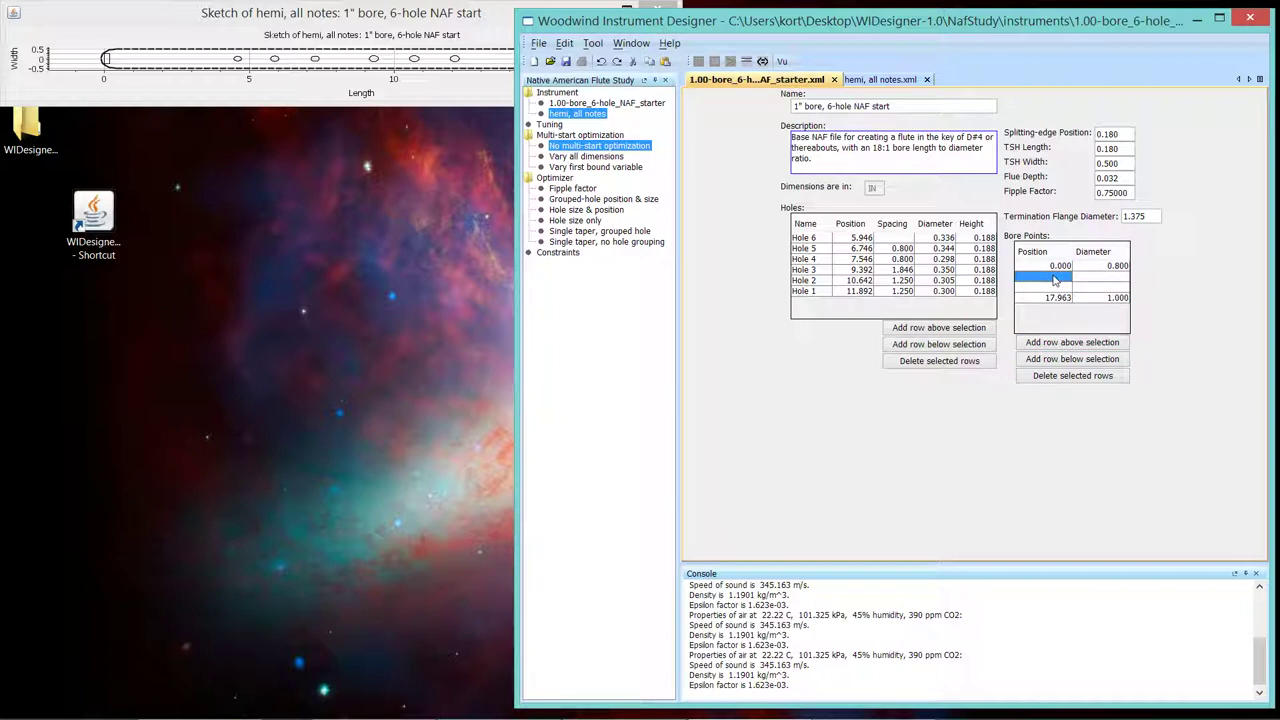
text(5)
key(Tab)
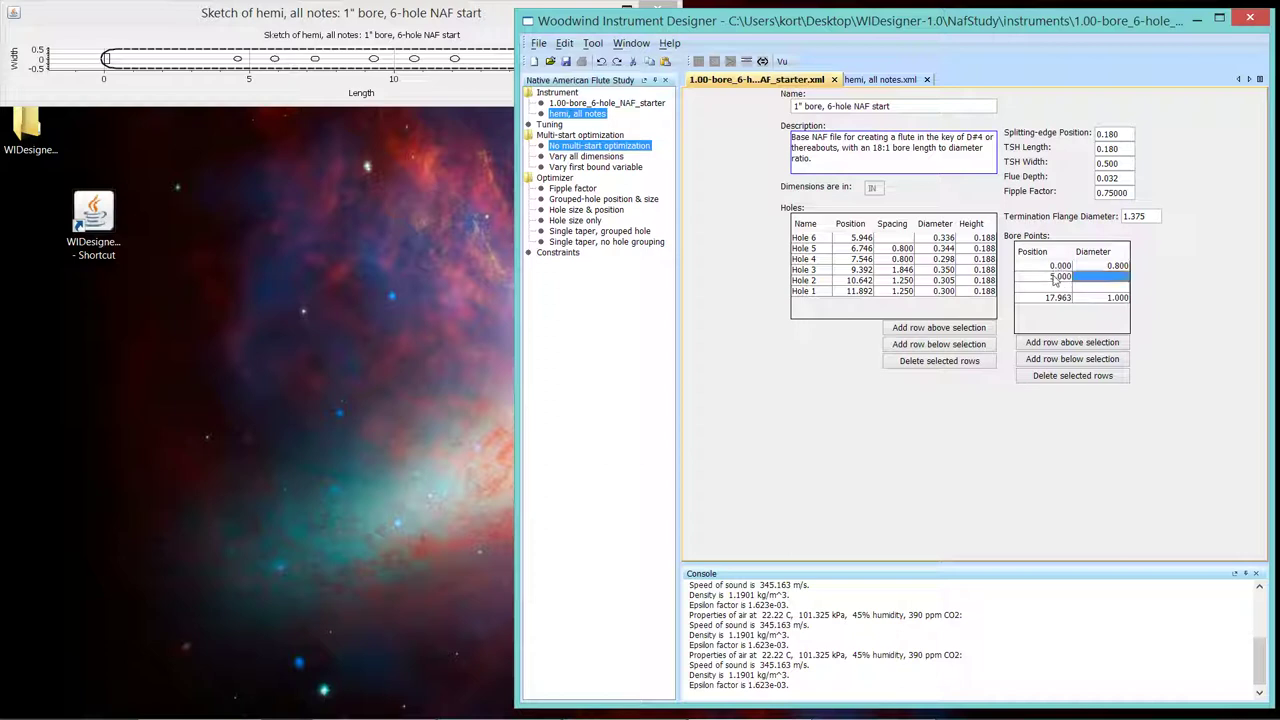
key(F2)
text(8)
key(Tab)
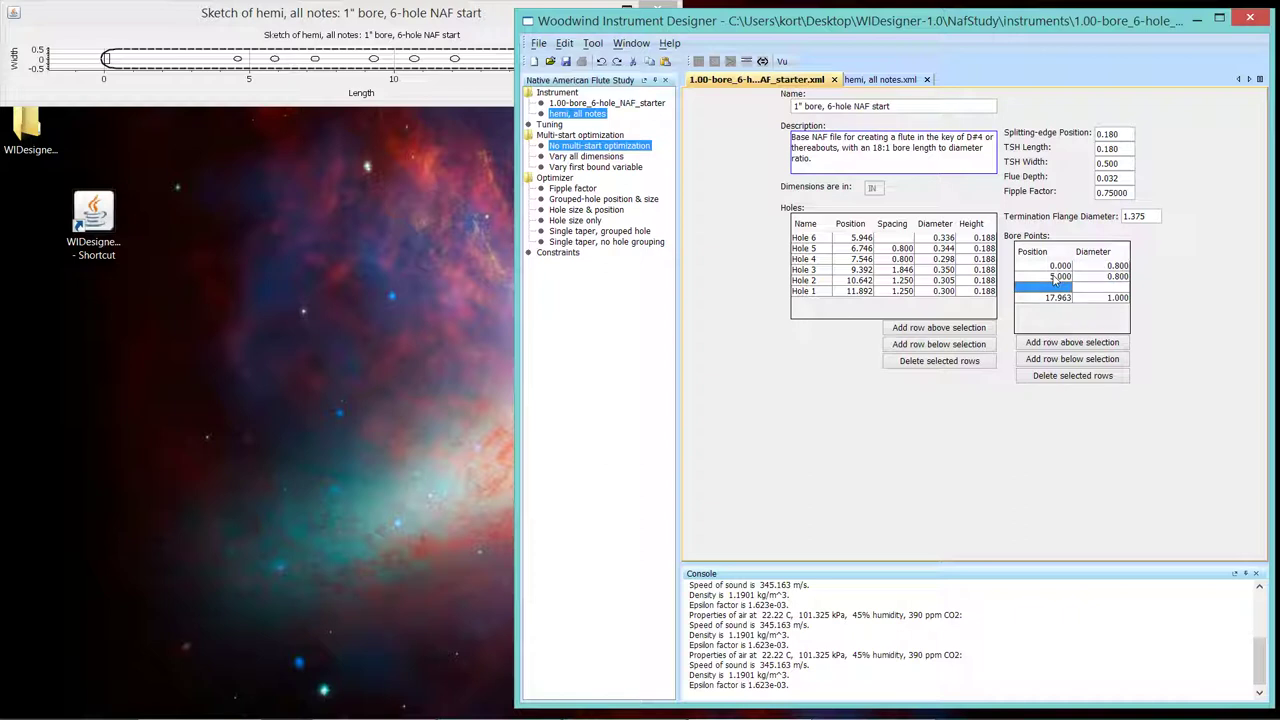
Step: Define the second new bore point at position 12 with a diameter of 1 inch
key(F2)
text(12)
key(Tab)
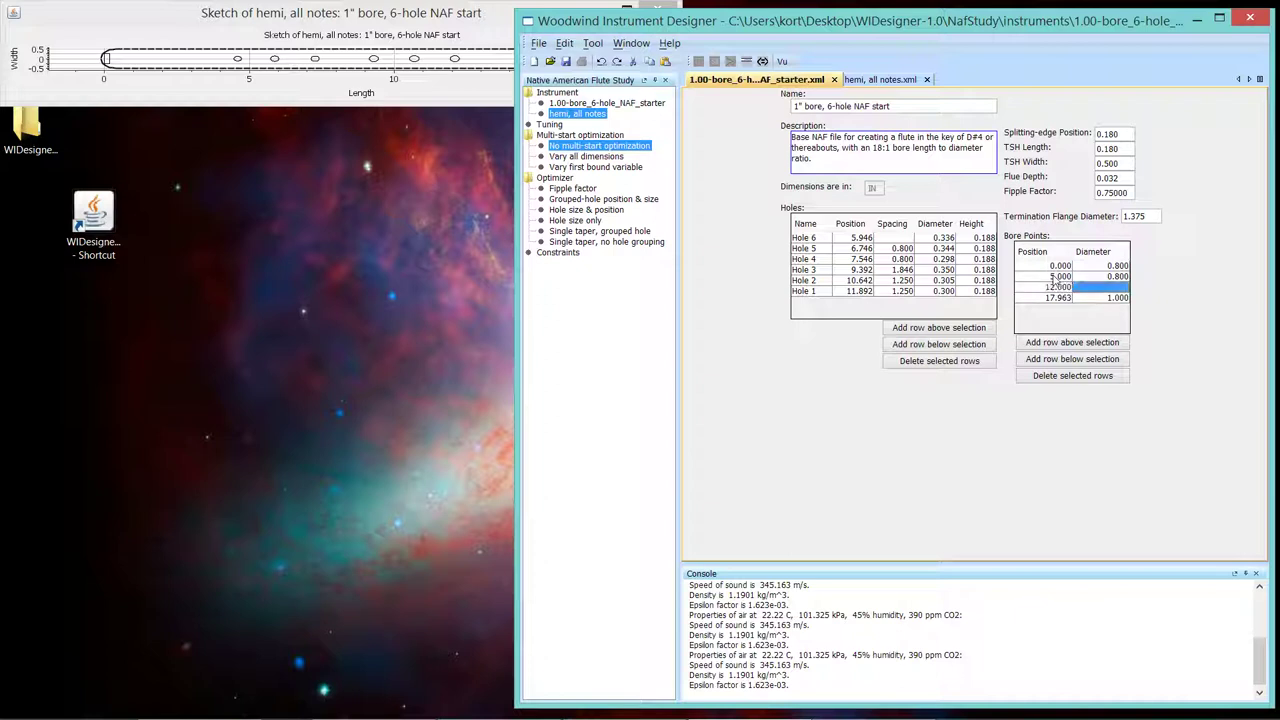
text(1)
key(Up)
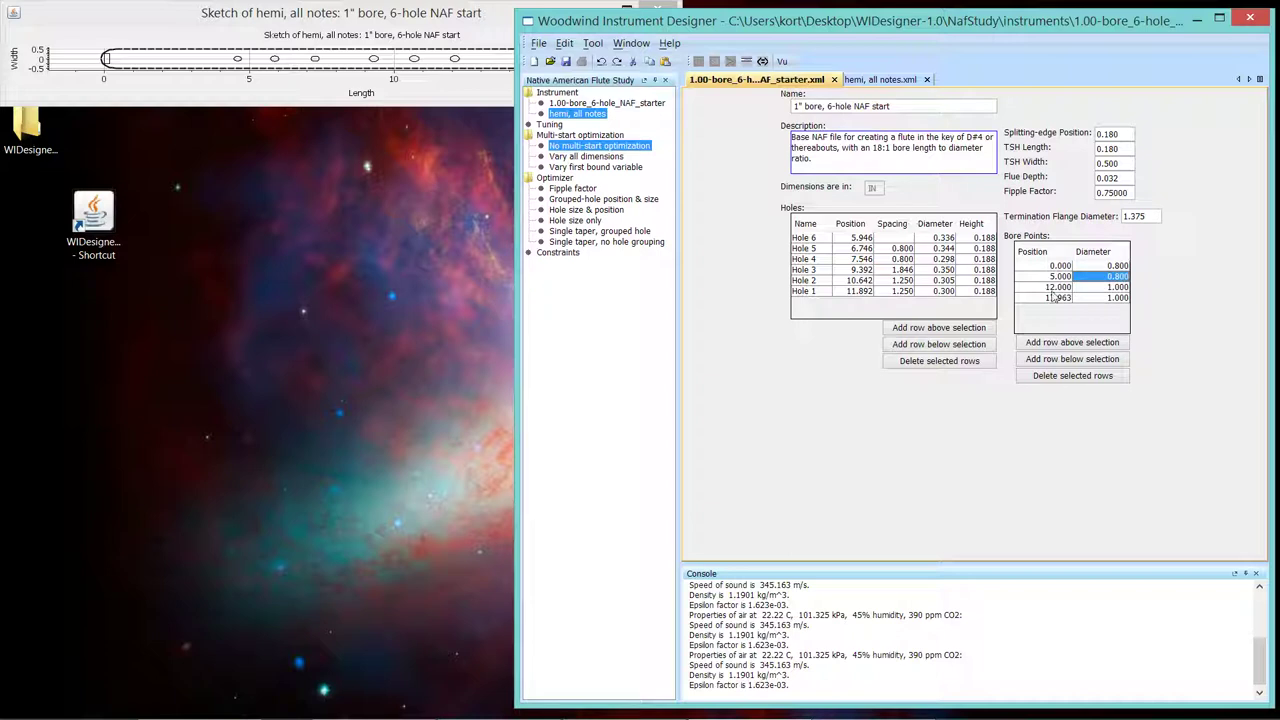
click(760, 62)
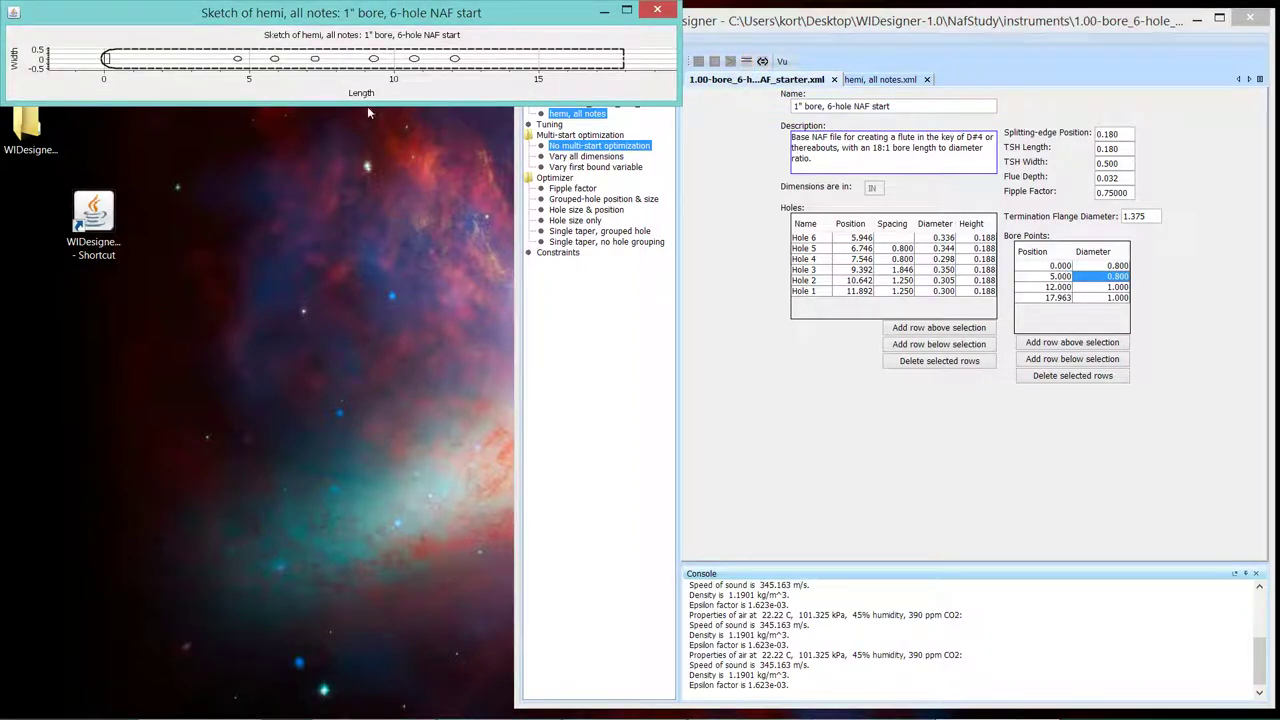
mouse_move(367, 101)
mouse_down()
mouse_move(396, 484)
mouse_move(398, 95)
mouse_up()
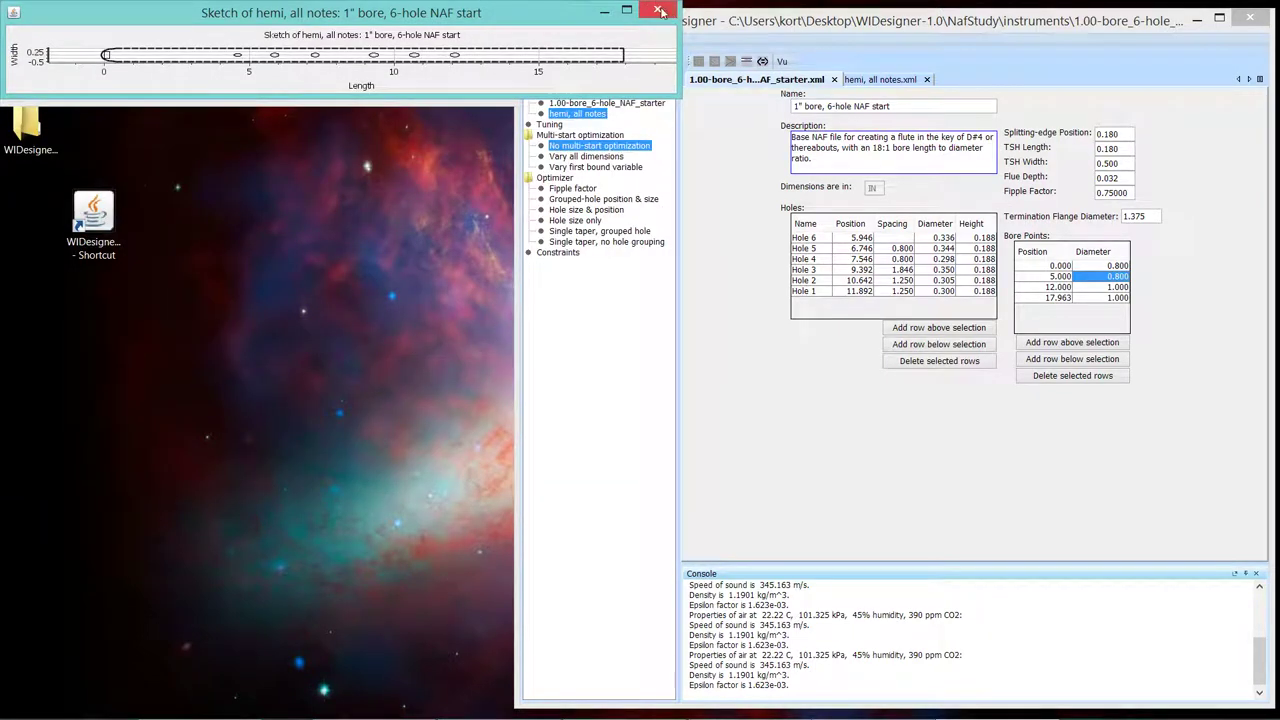
click(690, 22)
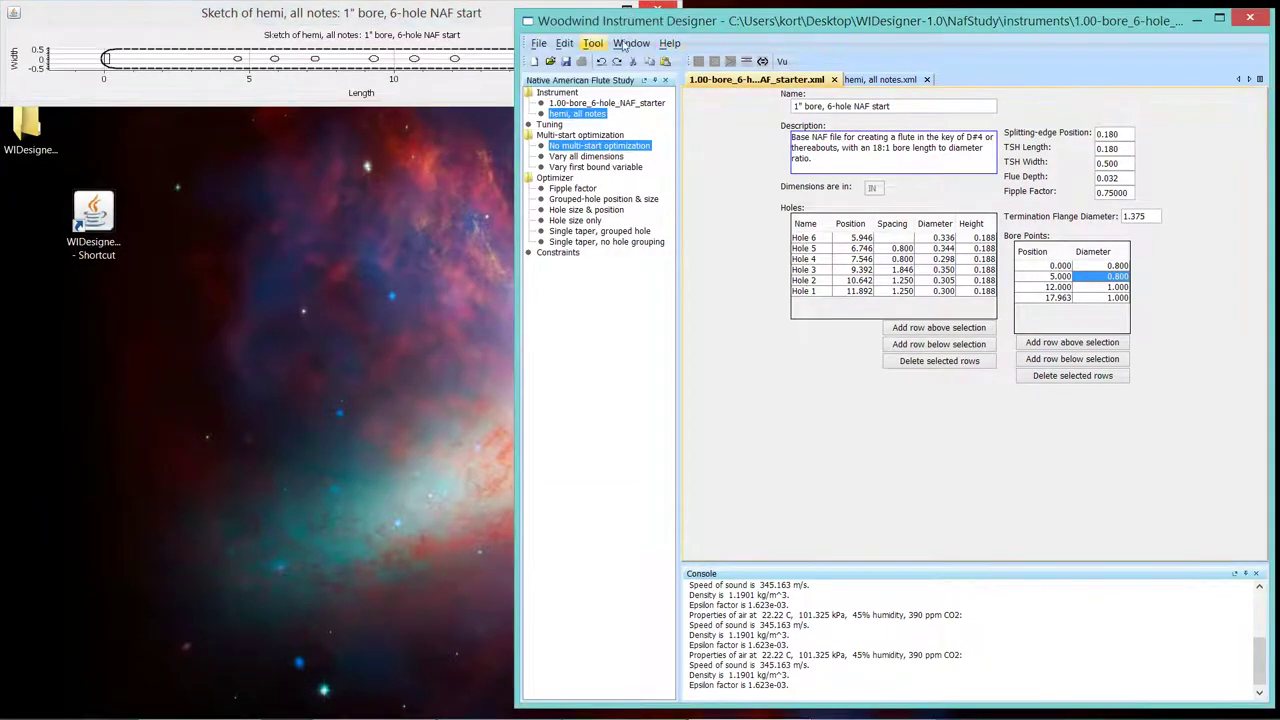
Step: Sketch the 1.00-bore starter instrument, enlarge the drawing vertically to examine the bore between positions 5 and 12, and close it
click(604, 106)
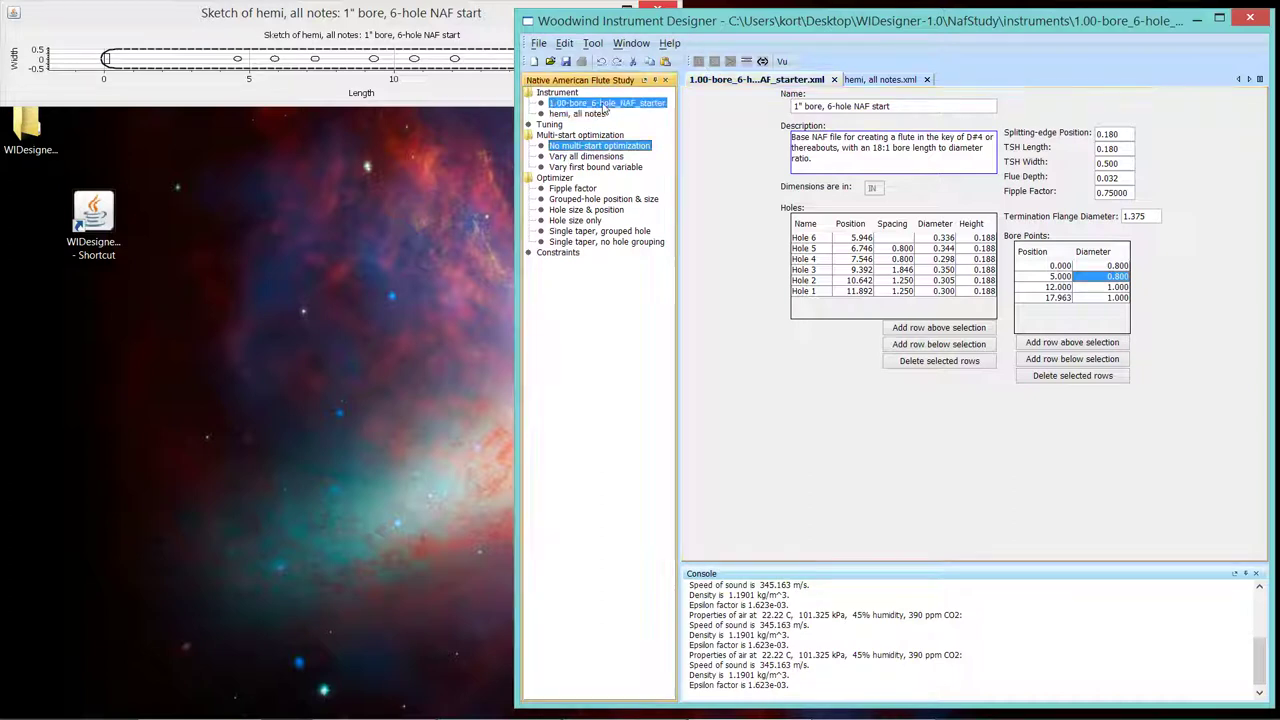
click(745, 63)
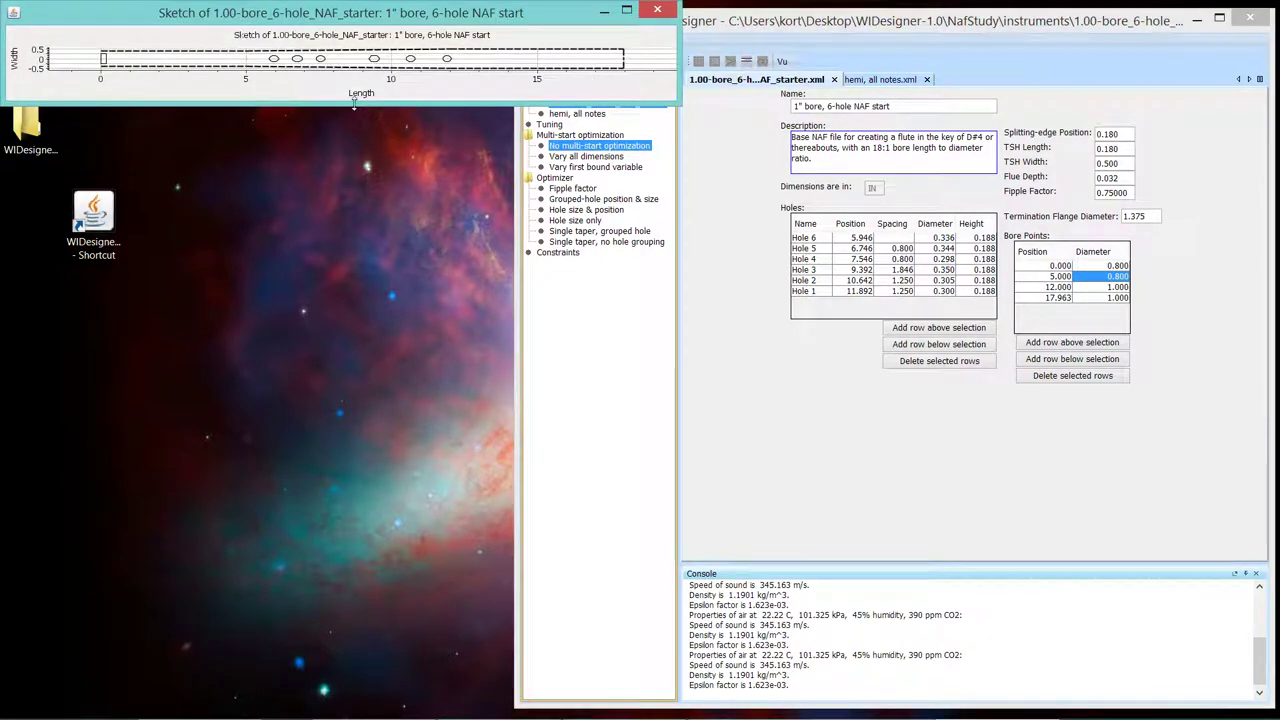
drag(354, 103, 372, 382)
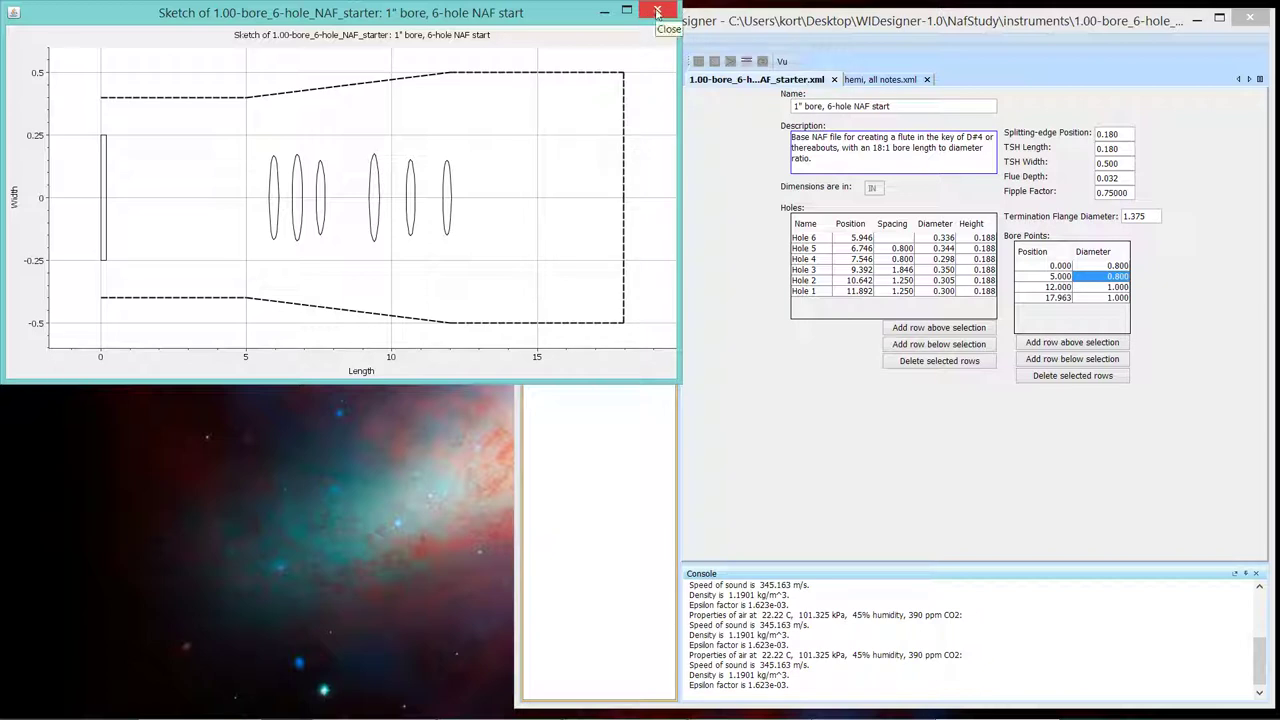
click(657, 12)
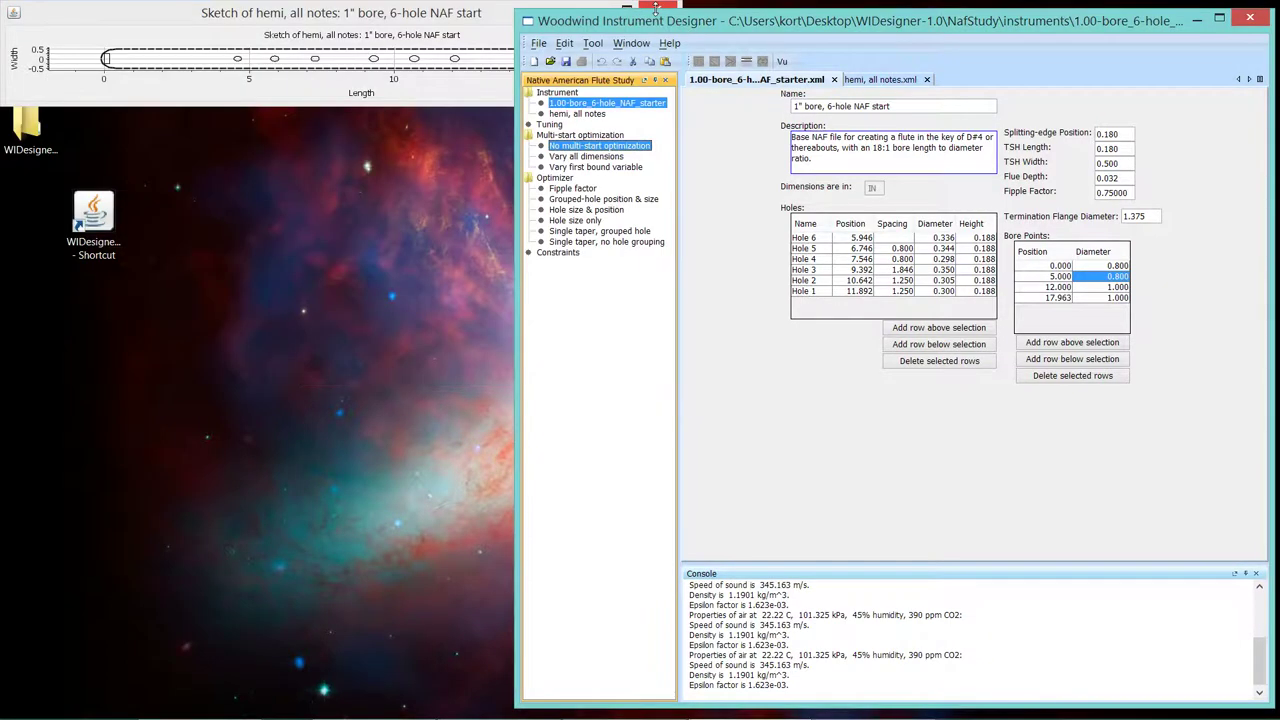
Step: Set the bore diameters at positions 0.000 and 5.000 to 1.2 inches
click(1118, 266)
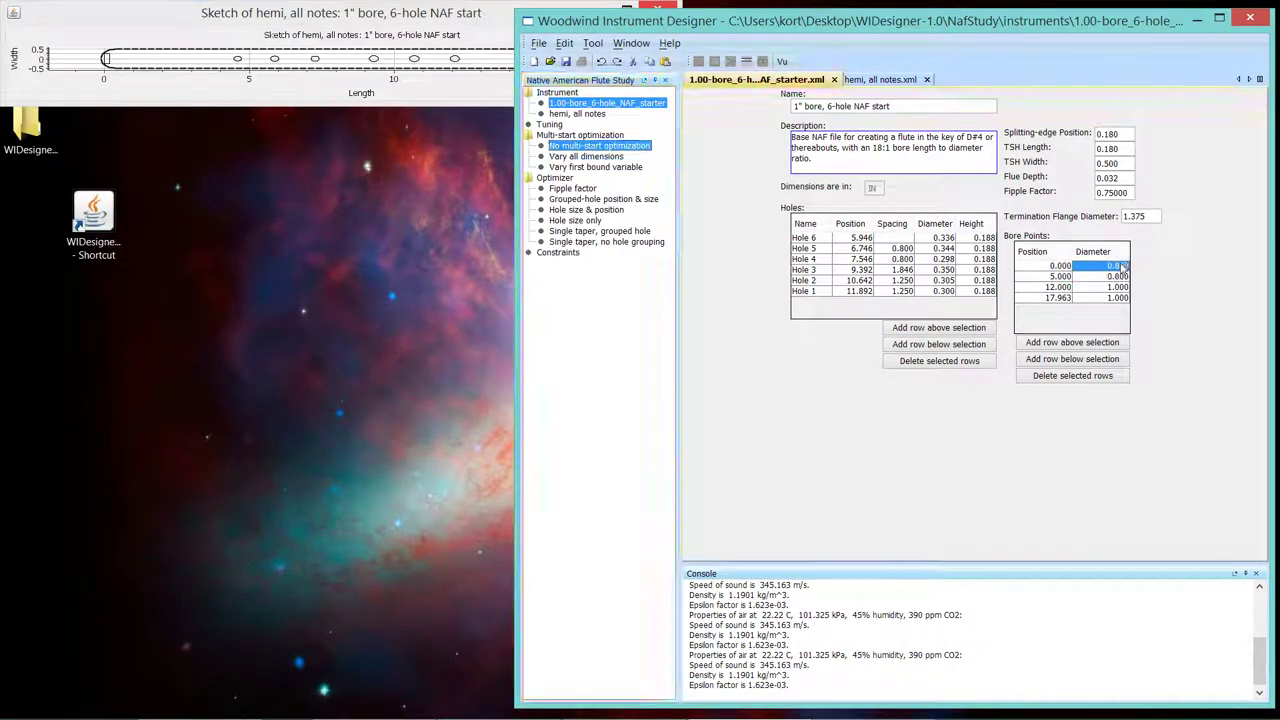
text(1.0)
key(Return)
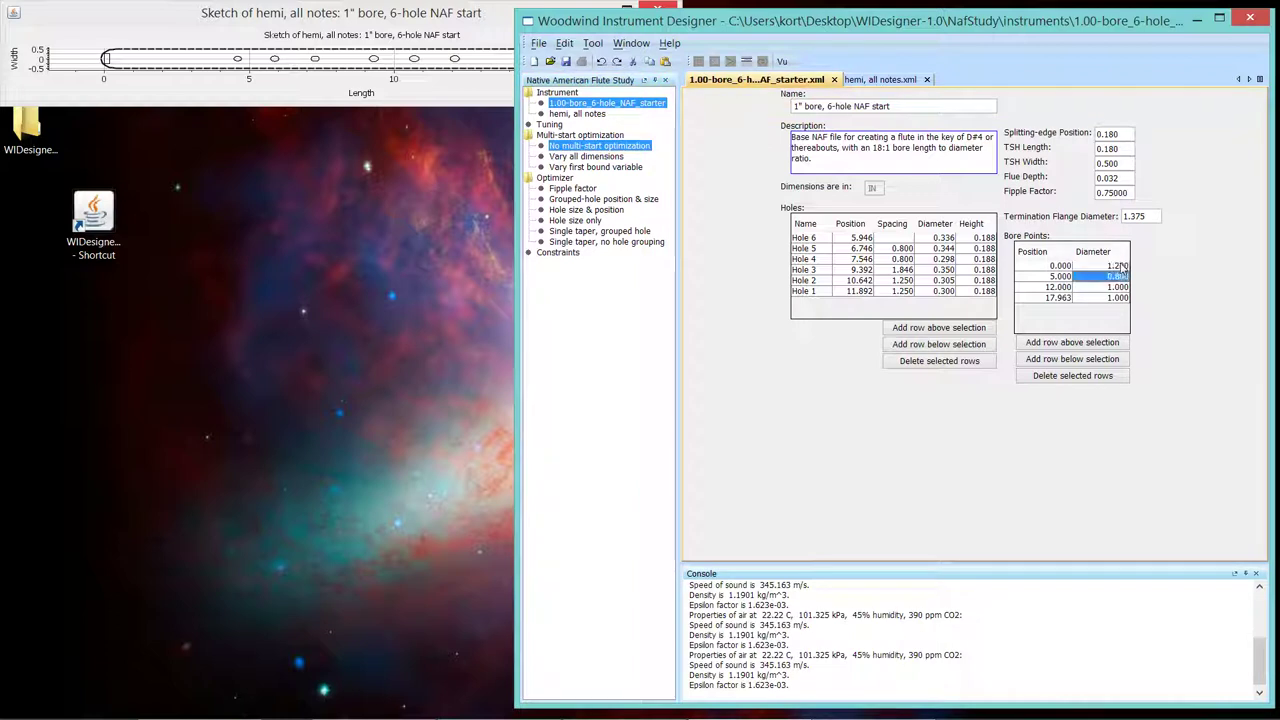
text(1.2)
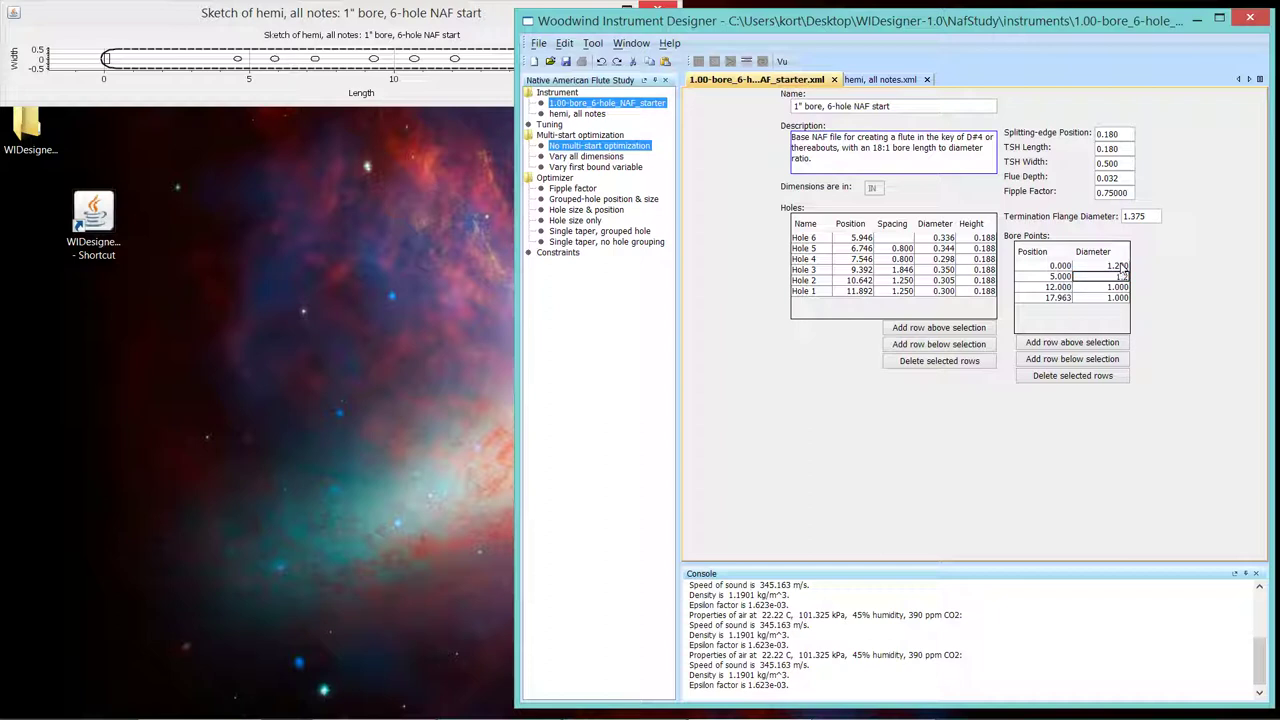
key(Return)
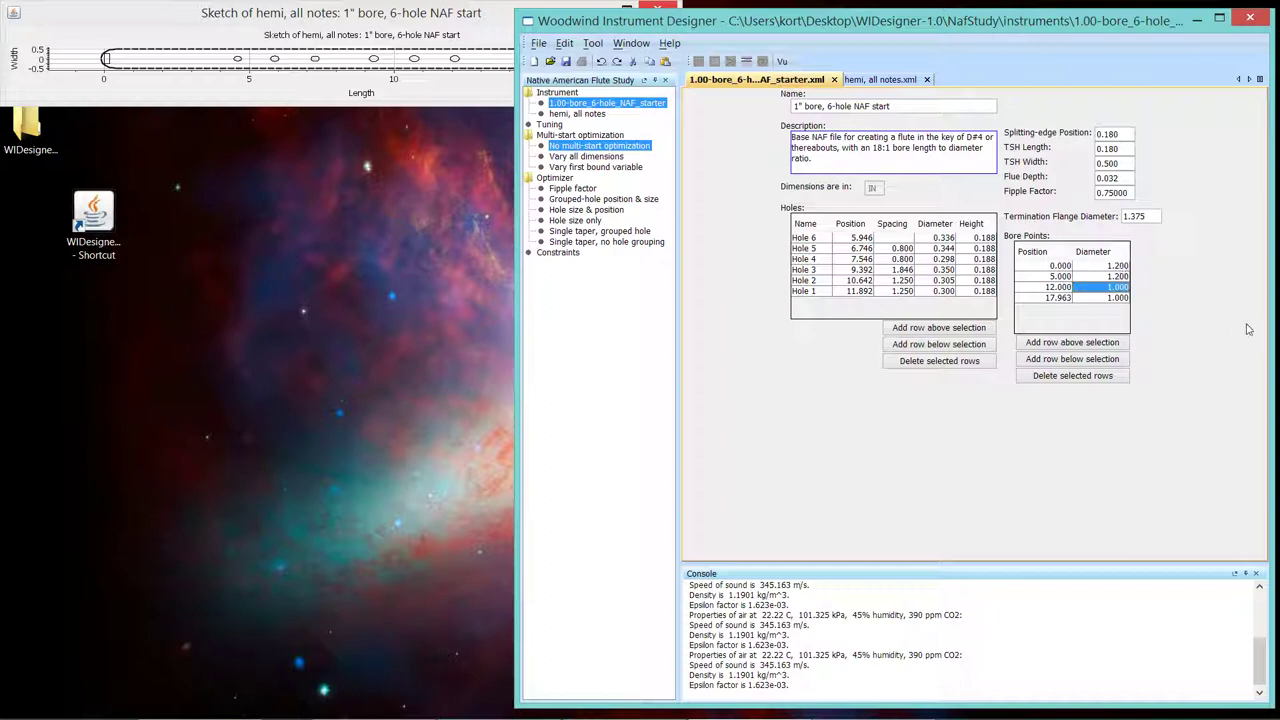
Step: Sketch the starter instrument with its widened upper bore, resize the drawing vertically to examine the profile, and close it
click(747, 62)
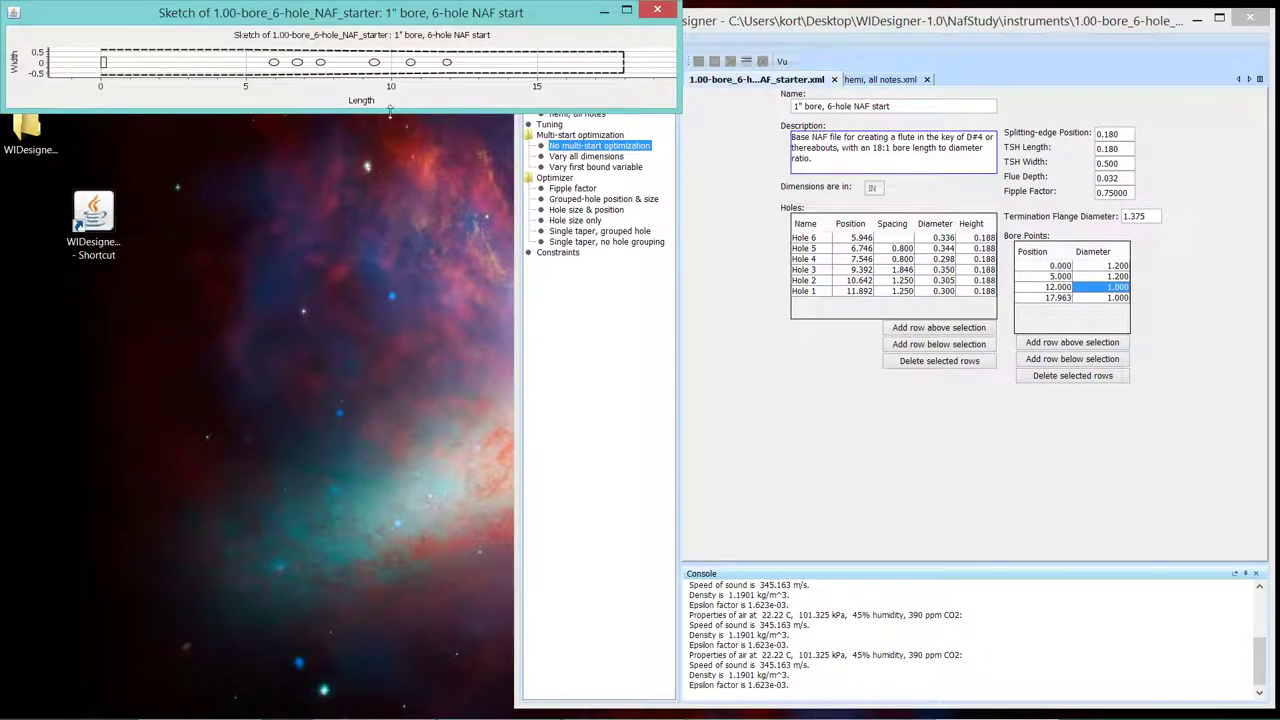
drag(390, 117, 392, 289)
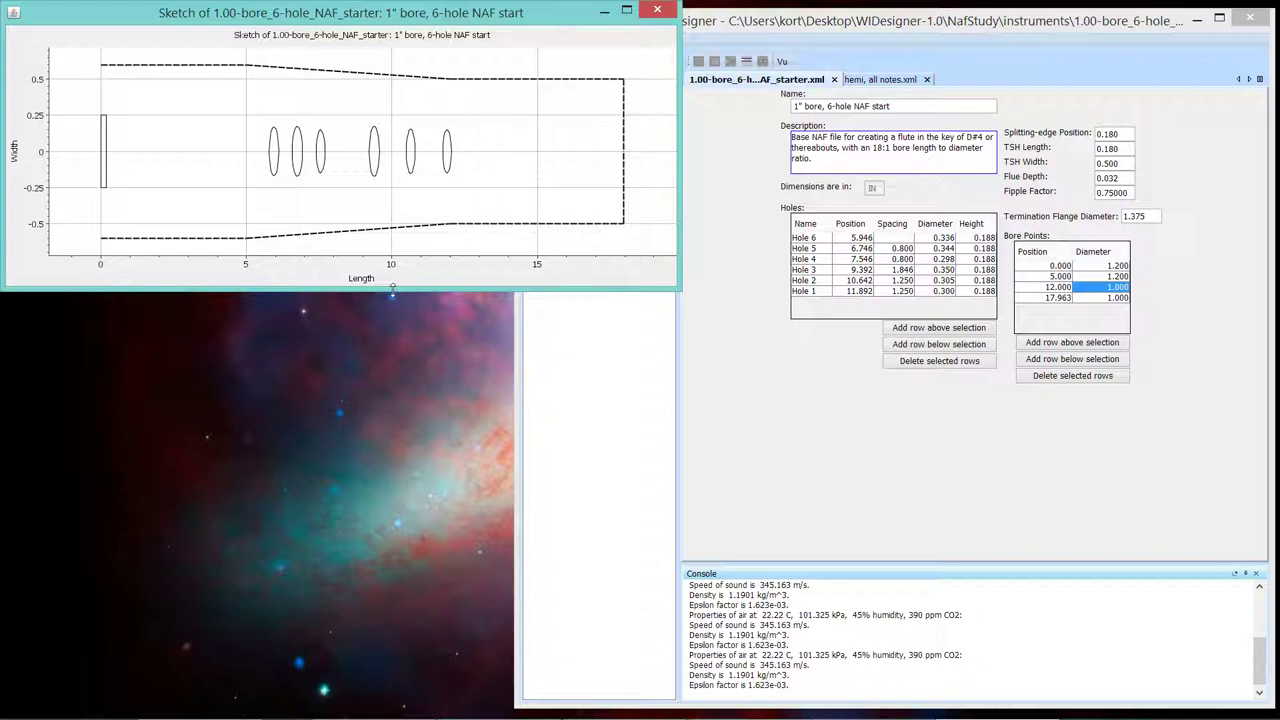
mouse_move(392, 289)
mouse_down()
mouse_move(391, 386)
mouse_move(390, 163)
mouse_up()
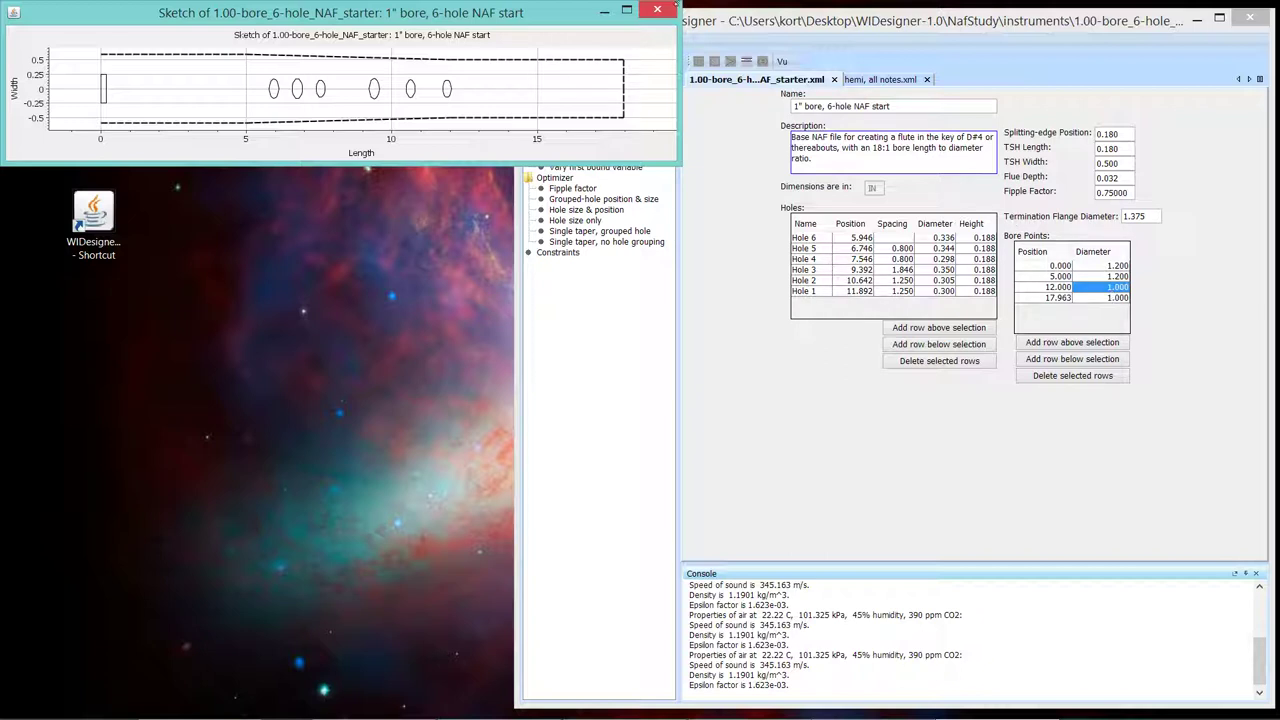
click(657, 10)
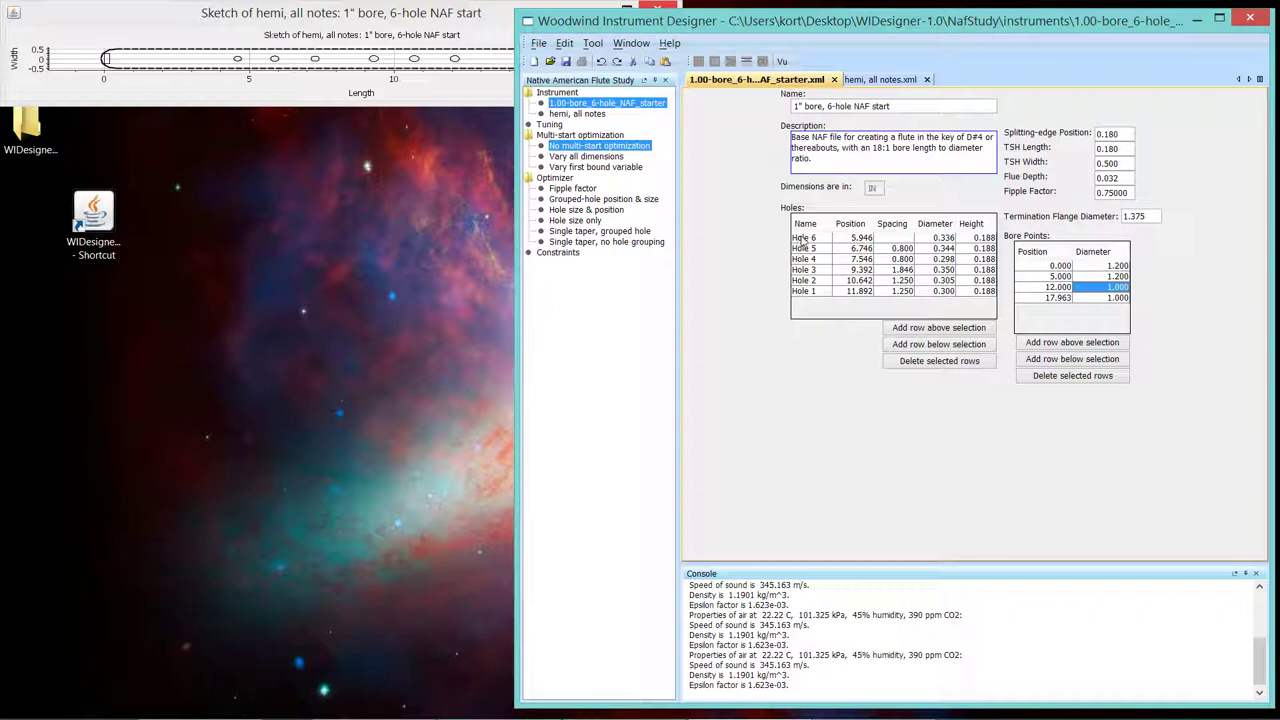
Step: Delete Hole 6 from the starter instrument and refresh the hole spacings by switching to the XML view and back
click(801, 240)
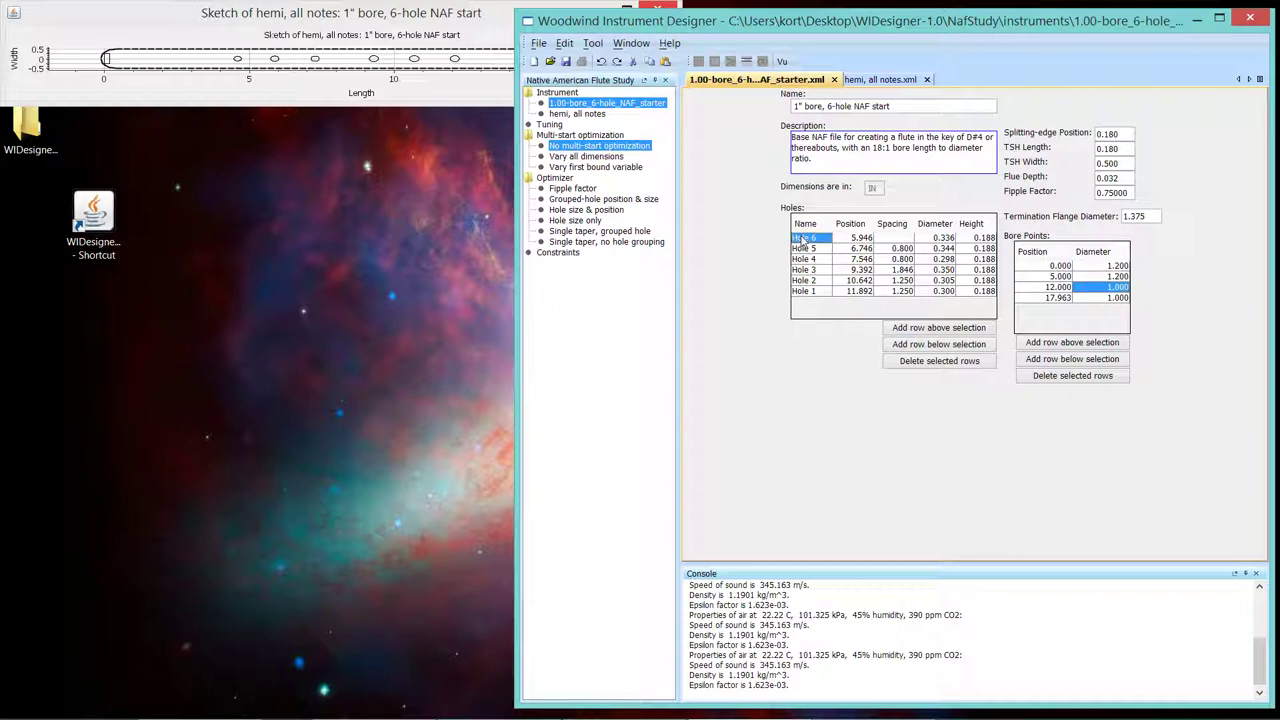
click(927, 362)
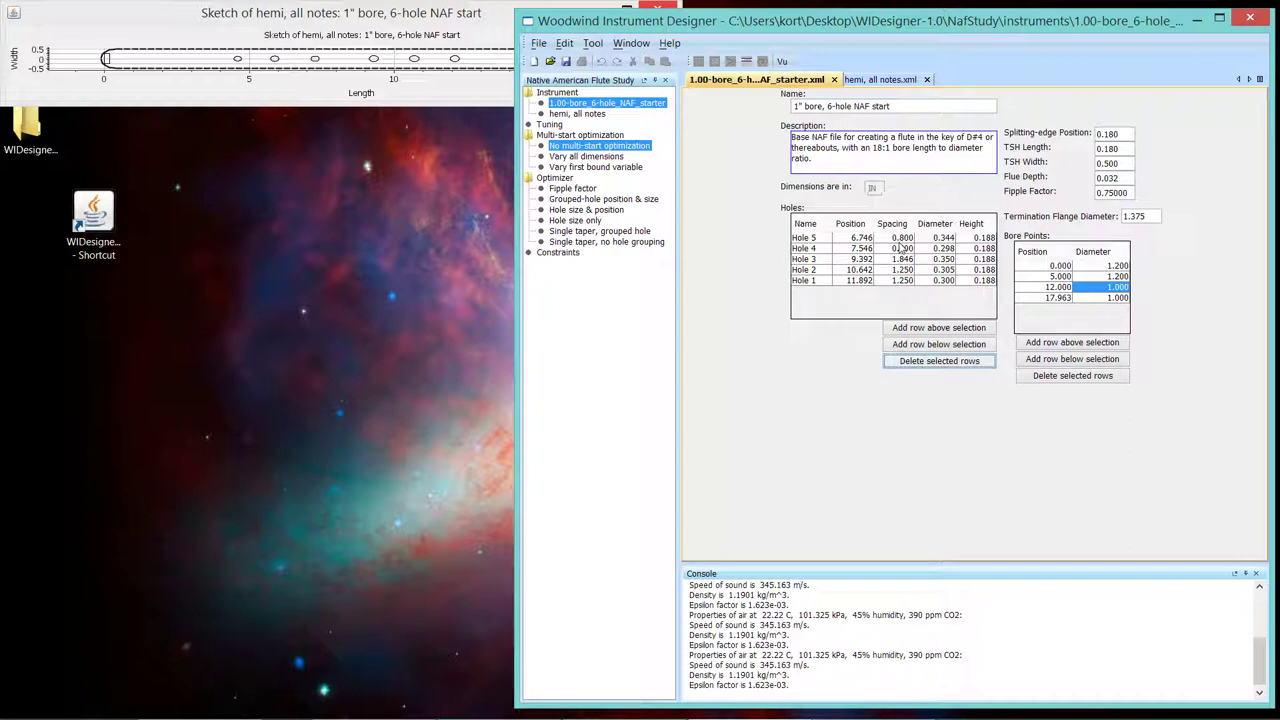
click(783, 62)
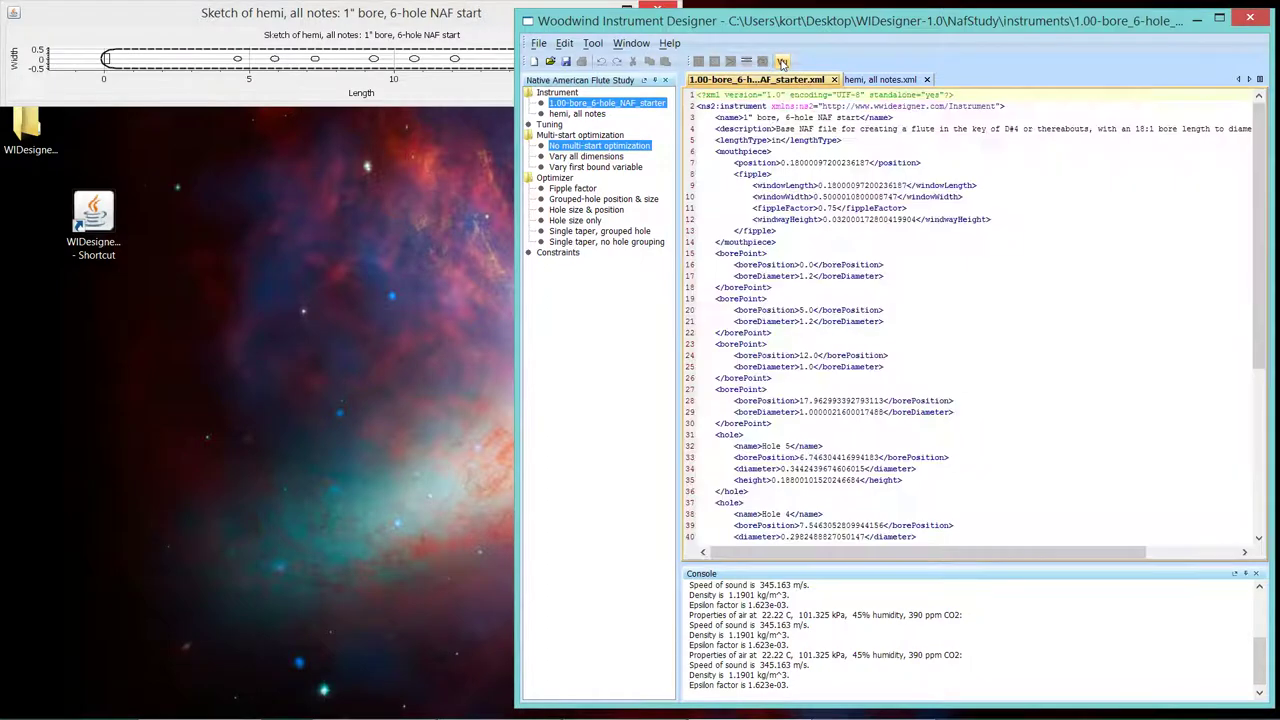
click(783, 62)
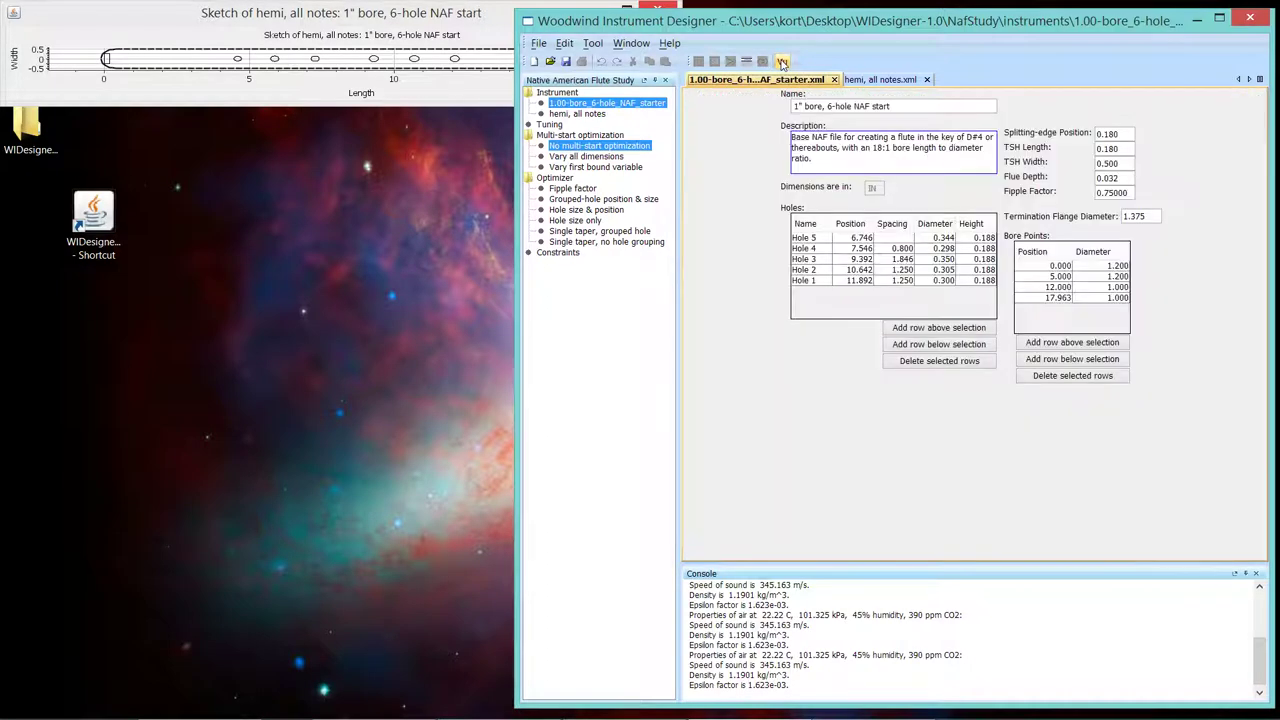
Step: Delete Hole 5 and refresh the spacings of the remaining holes by toggling the XML view on and off
double_click(853, 238)
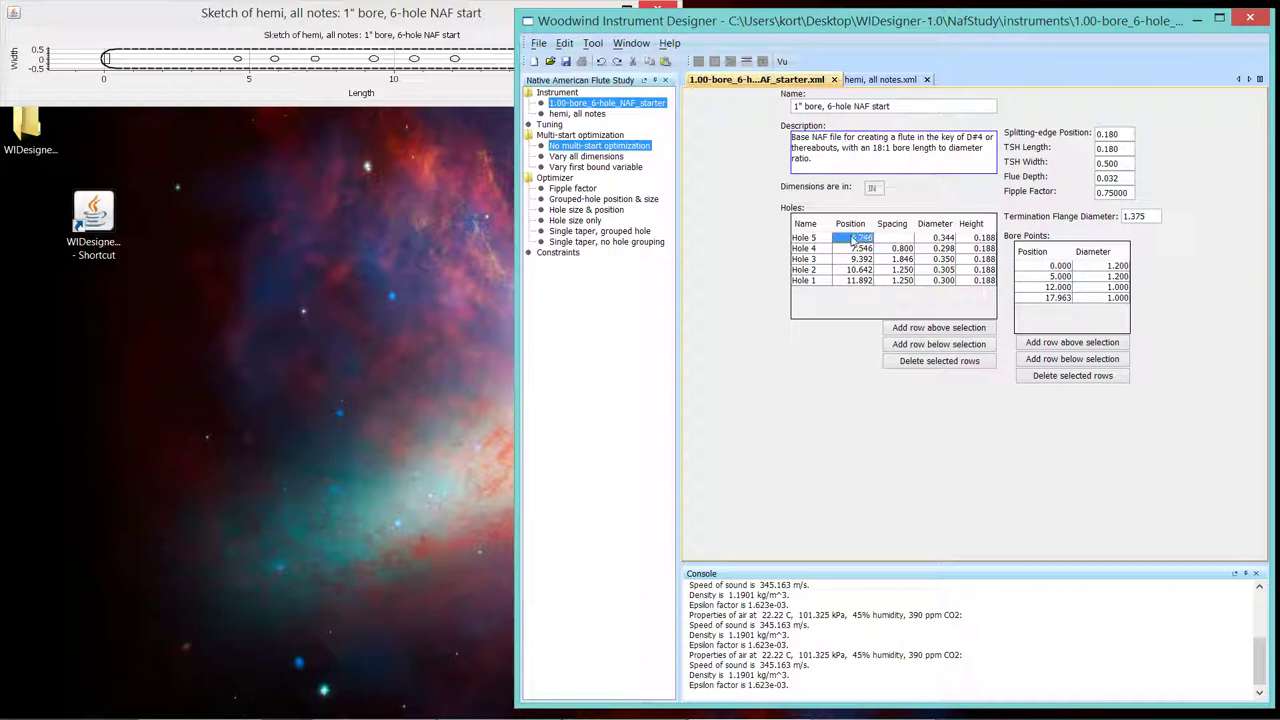
click(937, 364)
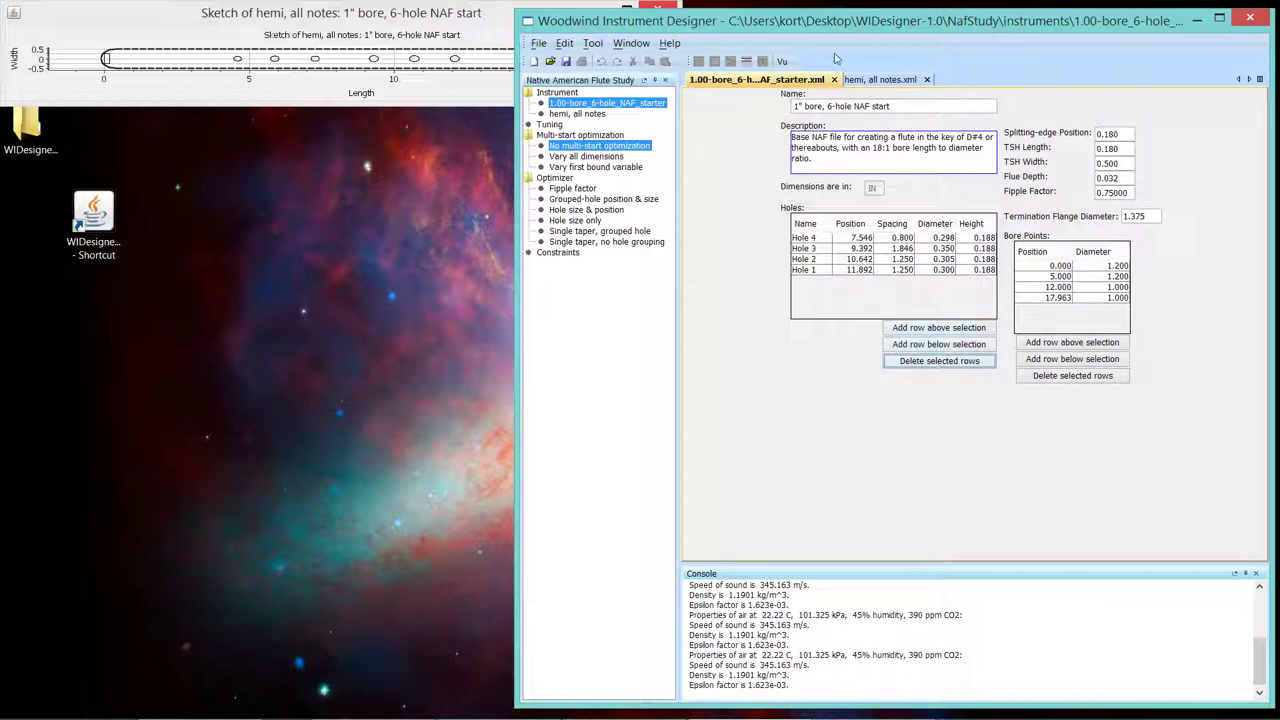
click(782, 62)
click(782, 62)
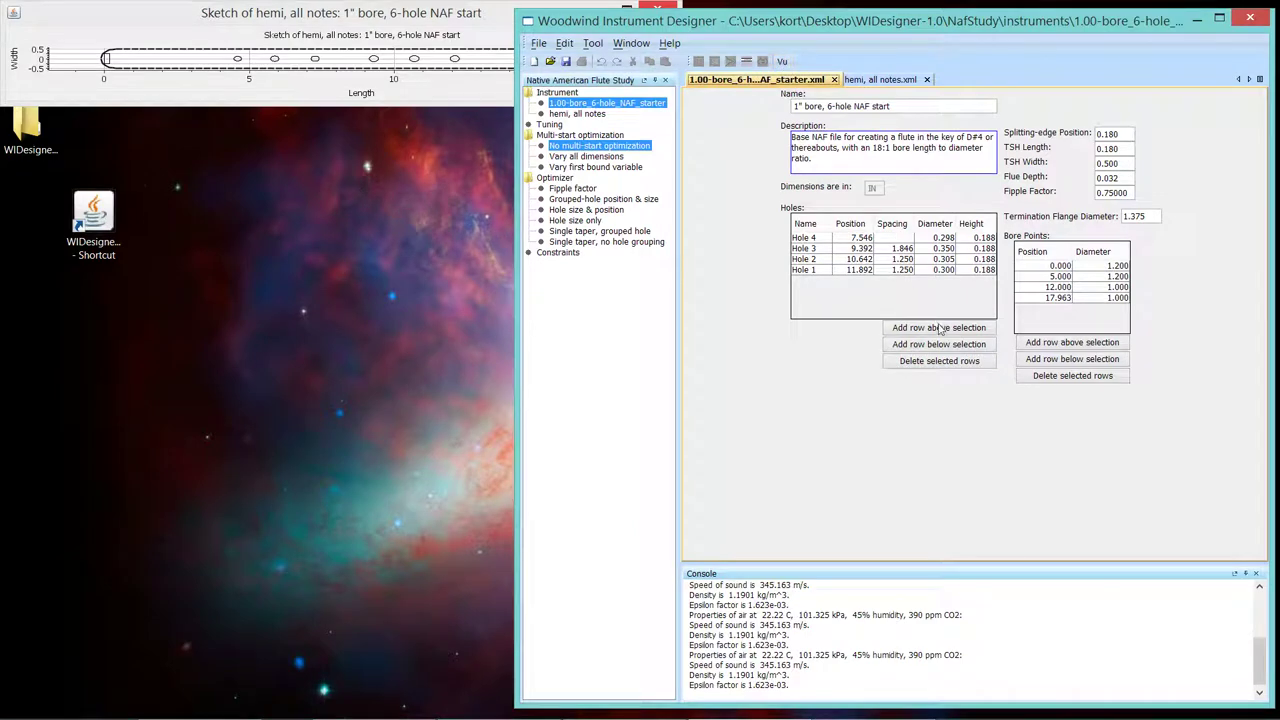
Step: Add five empty rows above Hole 4 in the starter instrument's hole list
click(803, 240)
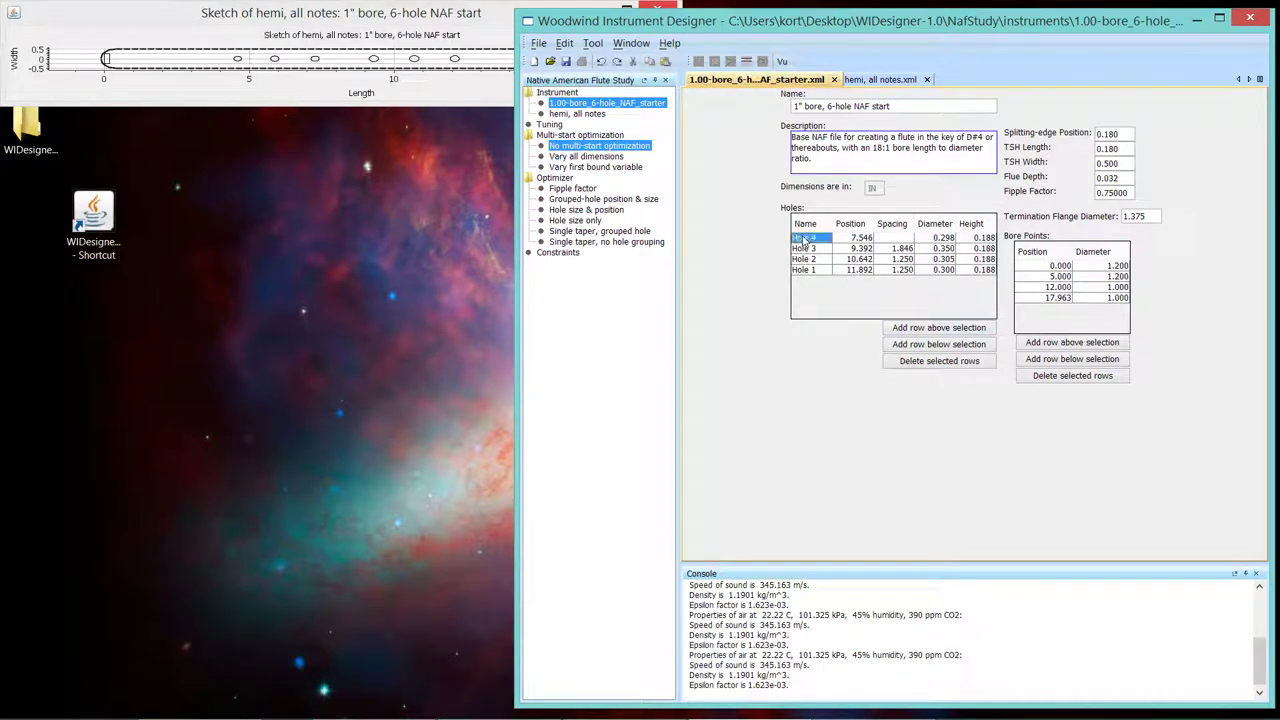
click(926, 333)
click(926, 333)
click(926, 333)
click(926, 333)
click(926, 333)
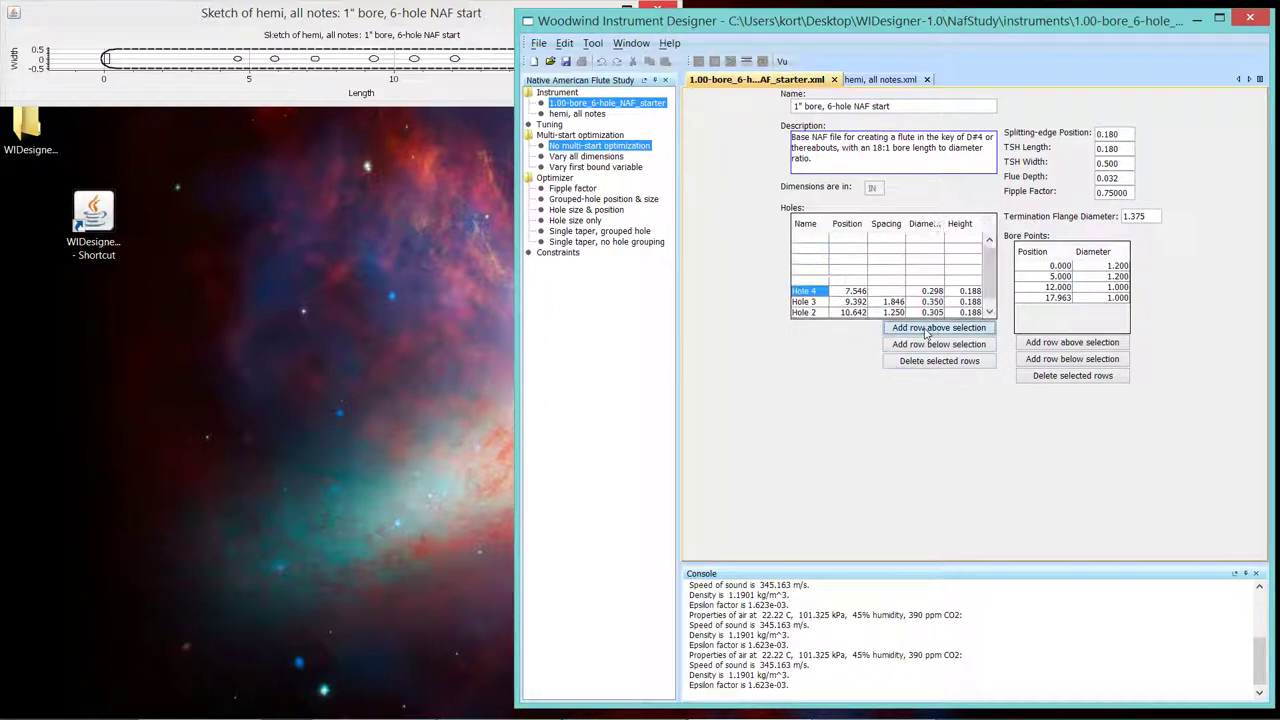
Step: Name the five empty hole rows Hole 5 through Hole 9, counting upward from the row directly above Hole 4
click(806, 283)
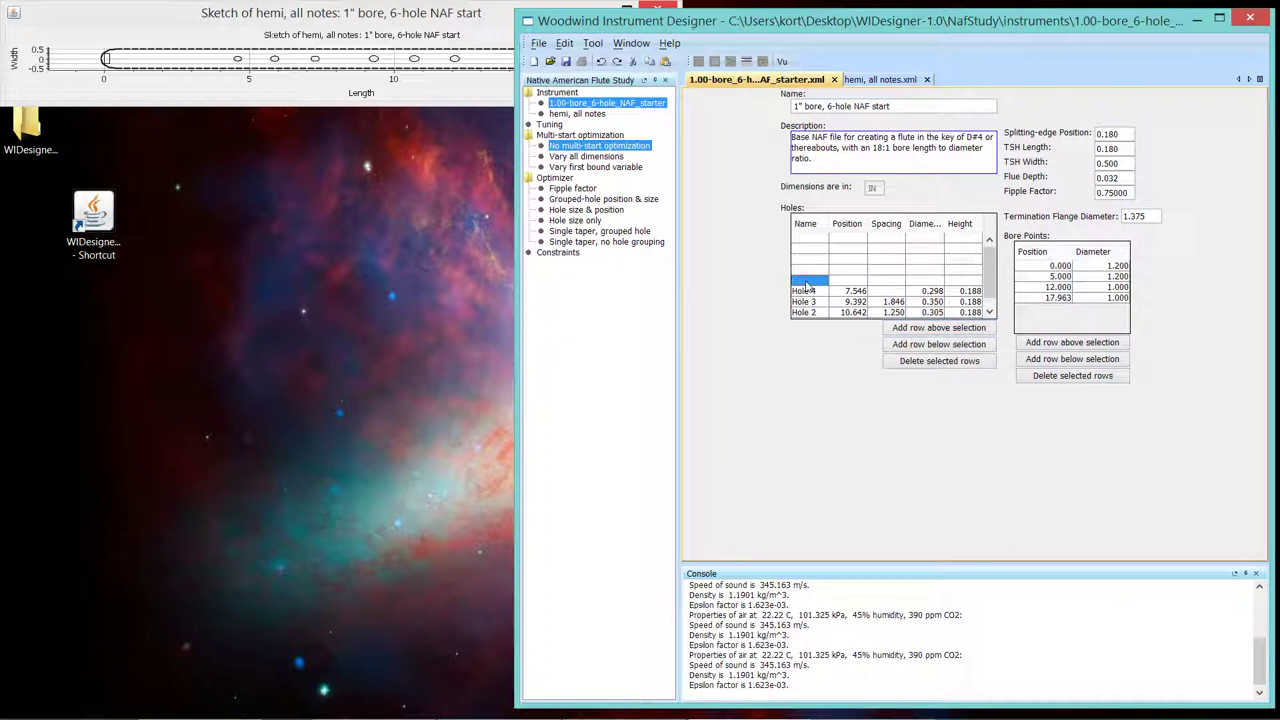
text(Hole 5)
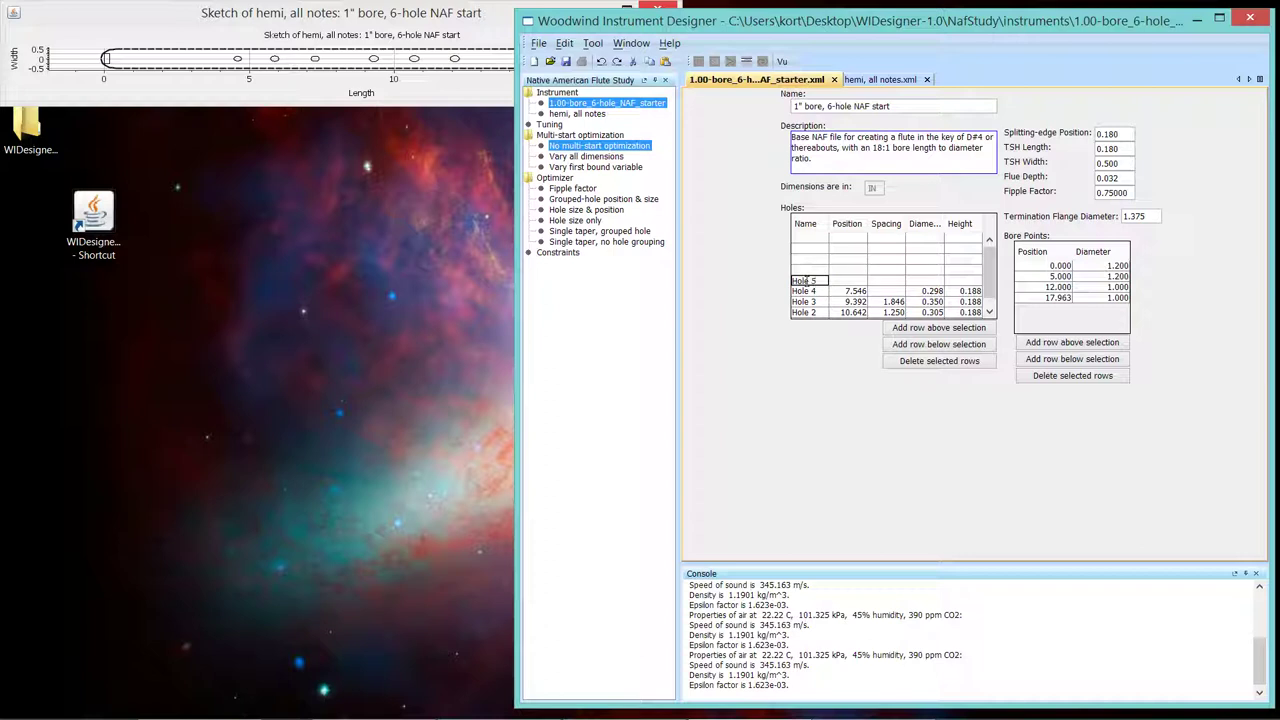
key(Up)
text(Ho)
key(Up)
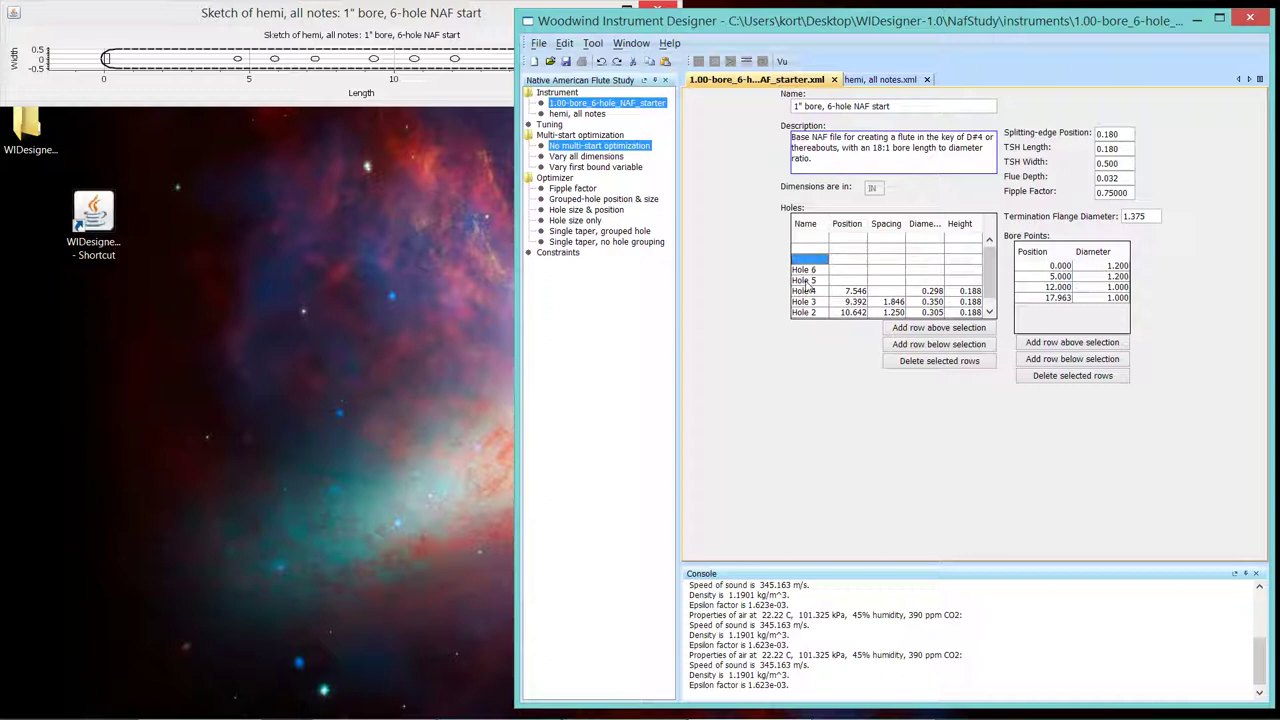
text(Hole 7)
key(Up)
text(Ho)
key(Up)
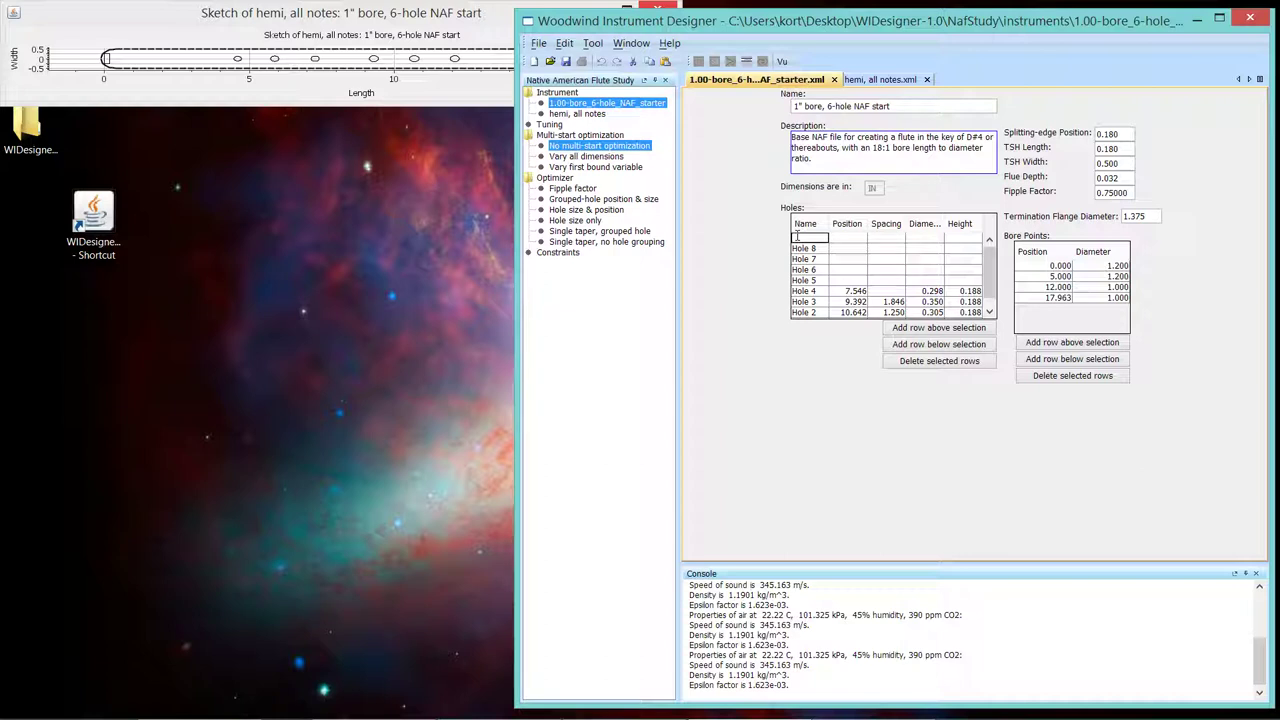
text(Hole 9)
key(Tab)
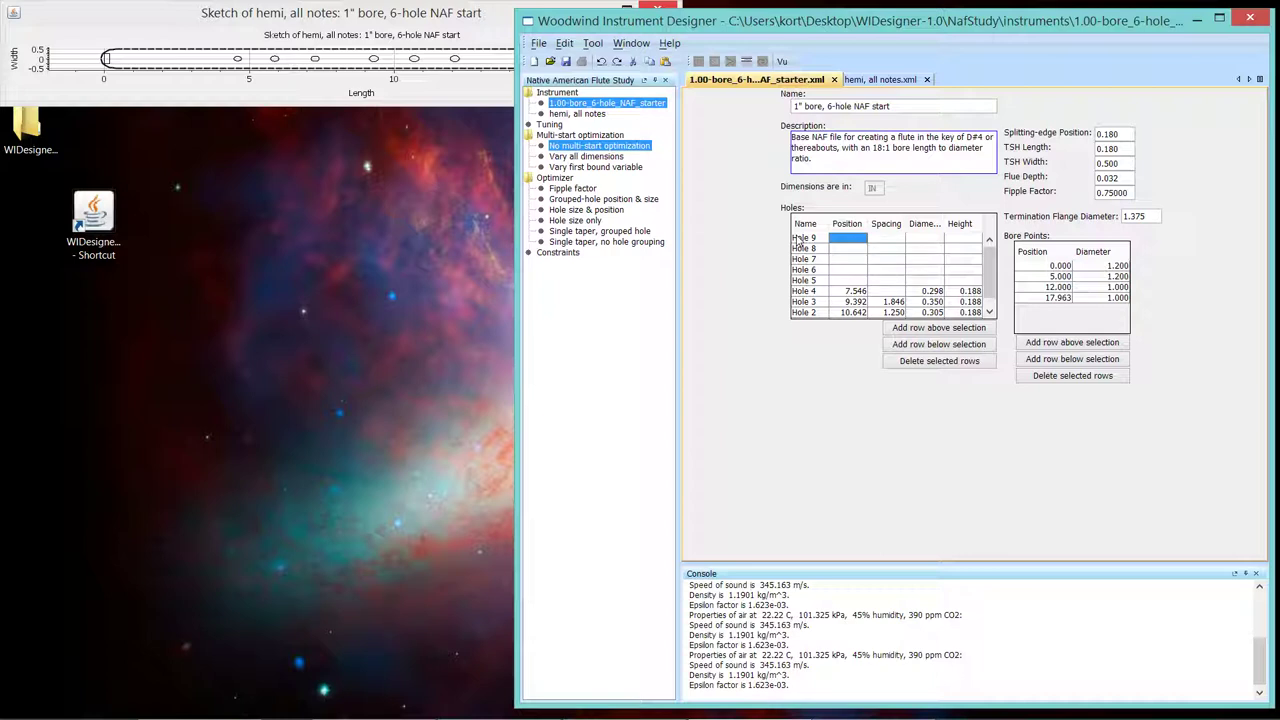
Step: Set the positions of Holes 9, 8, 7, 6 and 5 to 1, 2, 3, 4 and 5 inches respectively
text(1)
key(Return)
text(2)
key(Return)
text(3)
key(Return)
text(4)
key(Return)
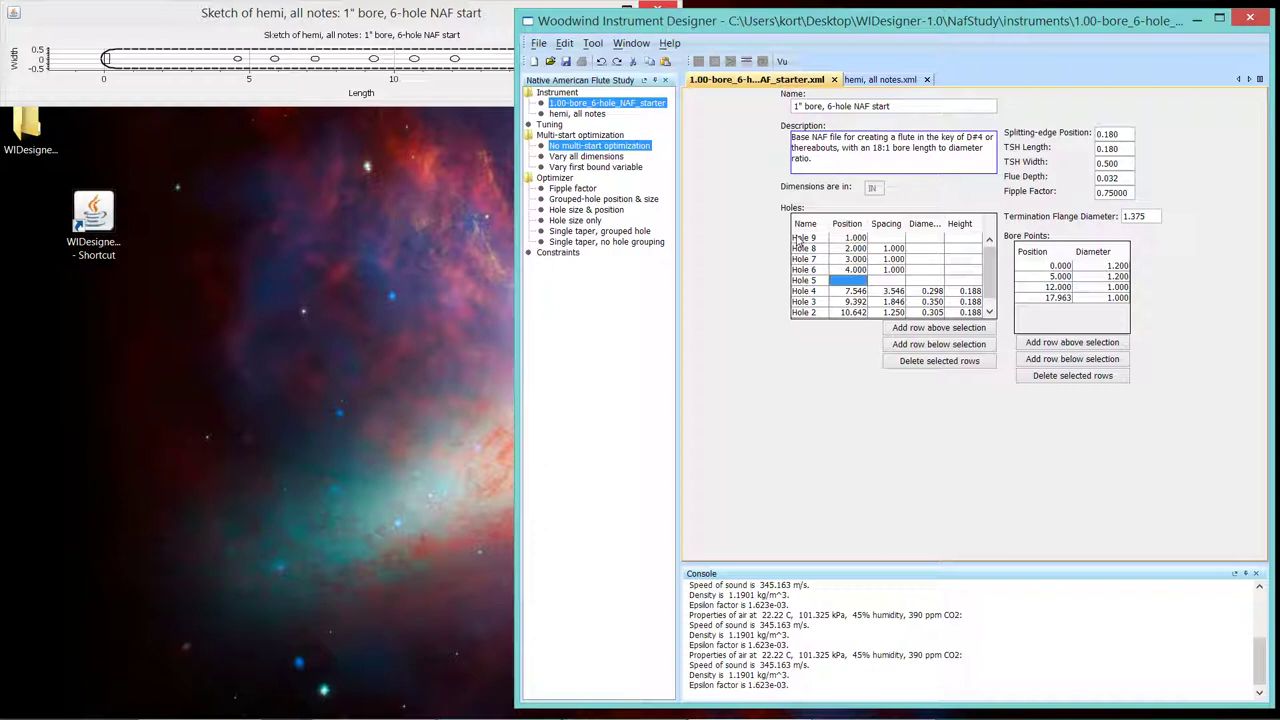
text(5)
key(Return)
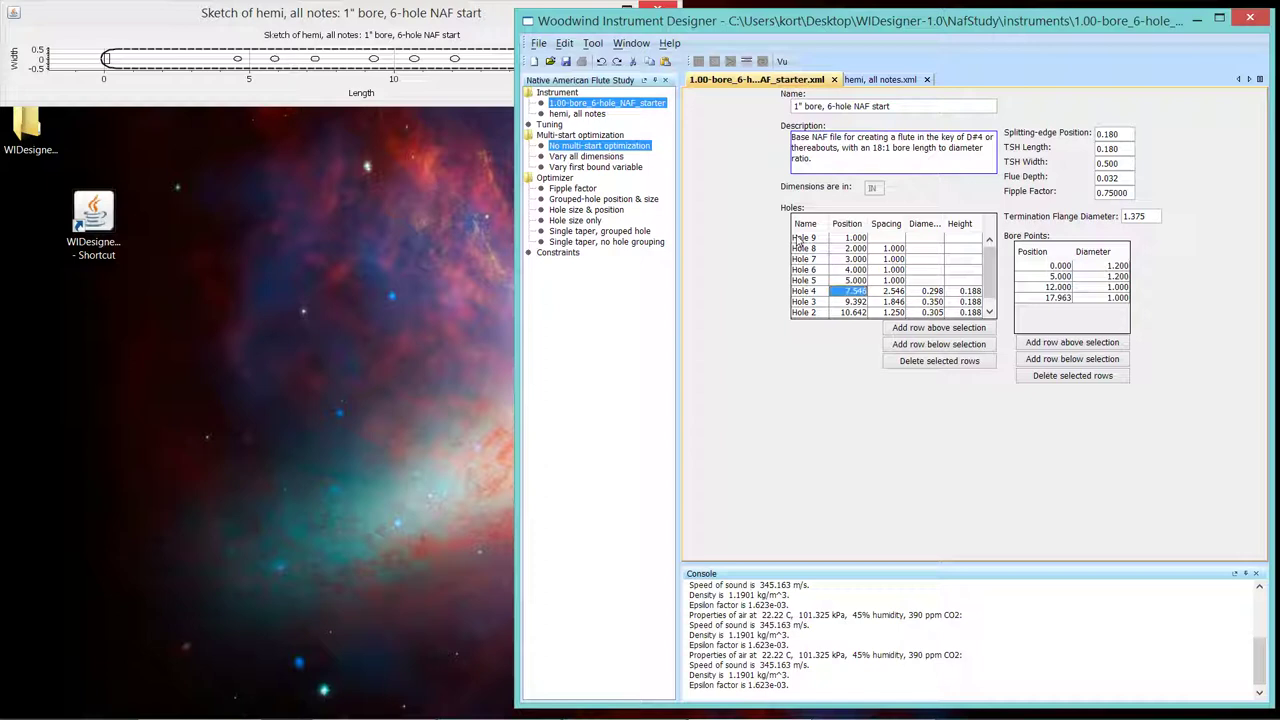
Step: Set the diameter of each of Holes 9 through 5 to 0.2 inches
click(928, 238)
text(.2)
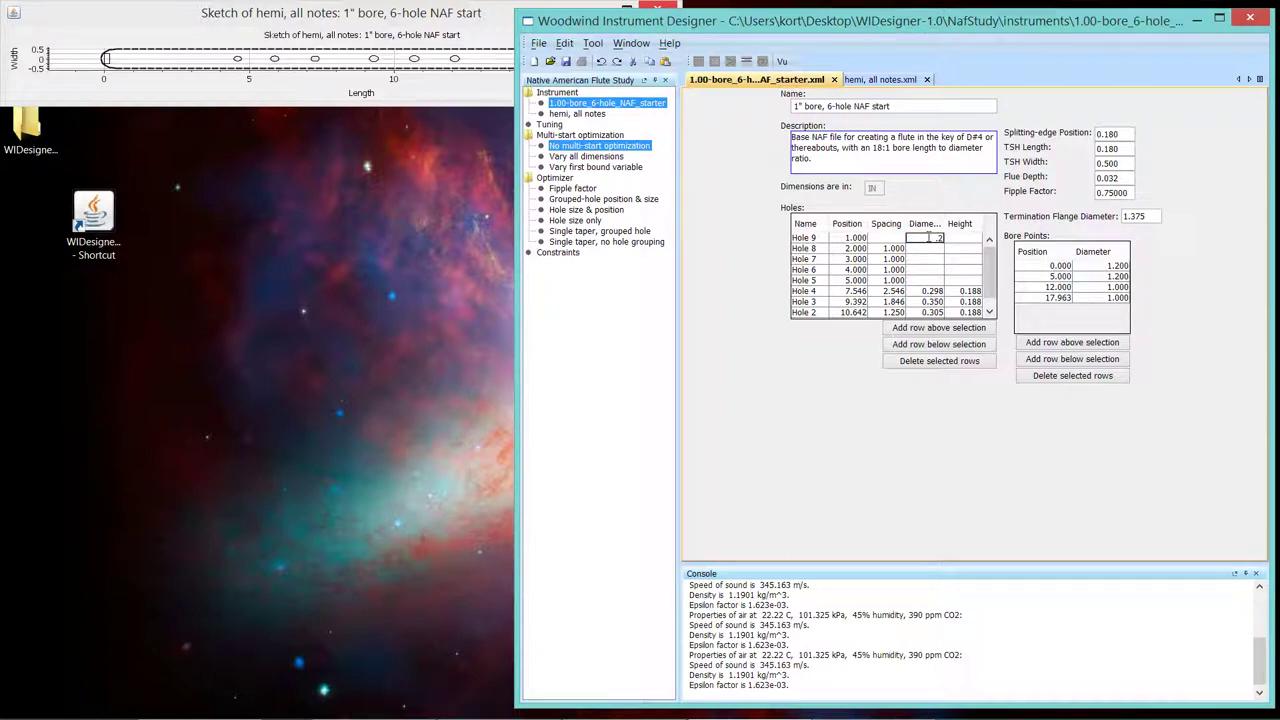
key(Return)
text(.2)
key(shift+Tab)
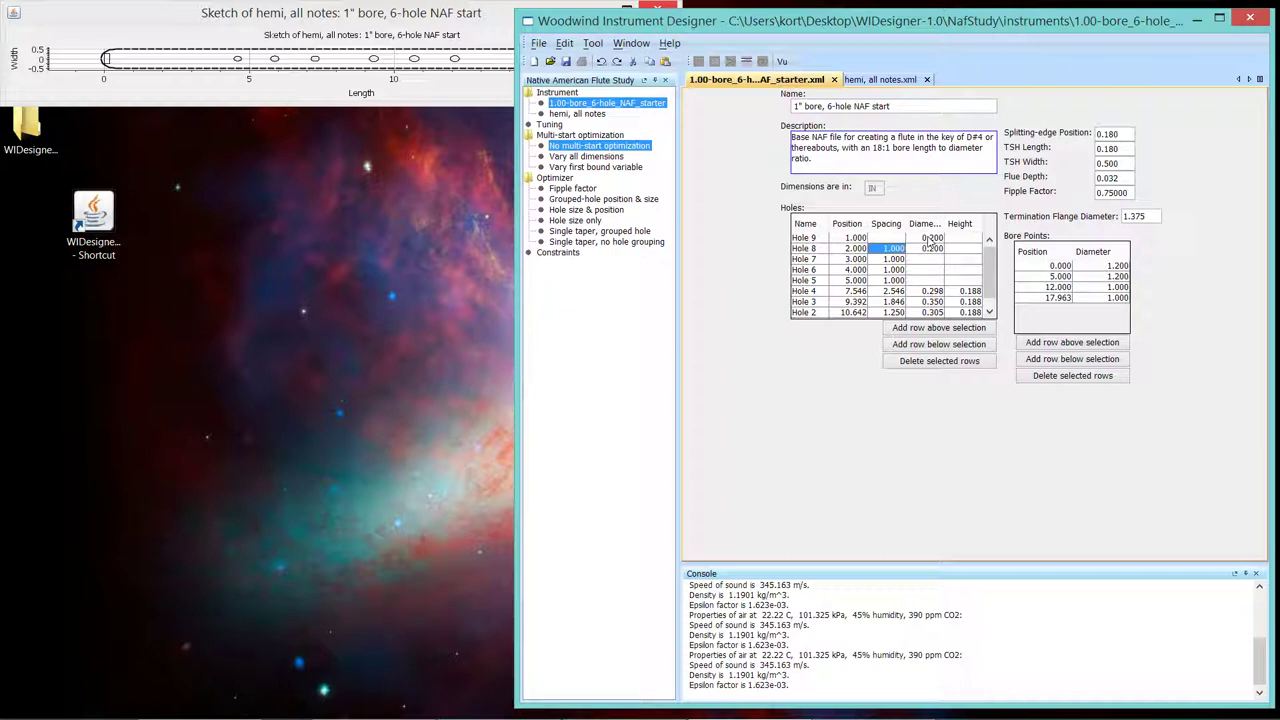
key(Return)
key(Tab)
text(.2)
key(Return)
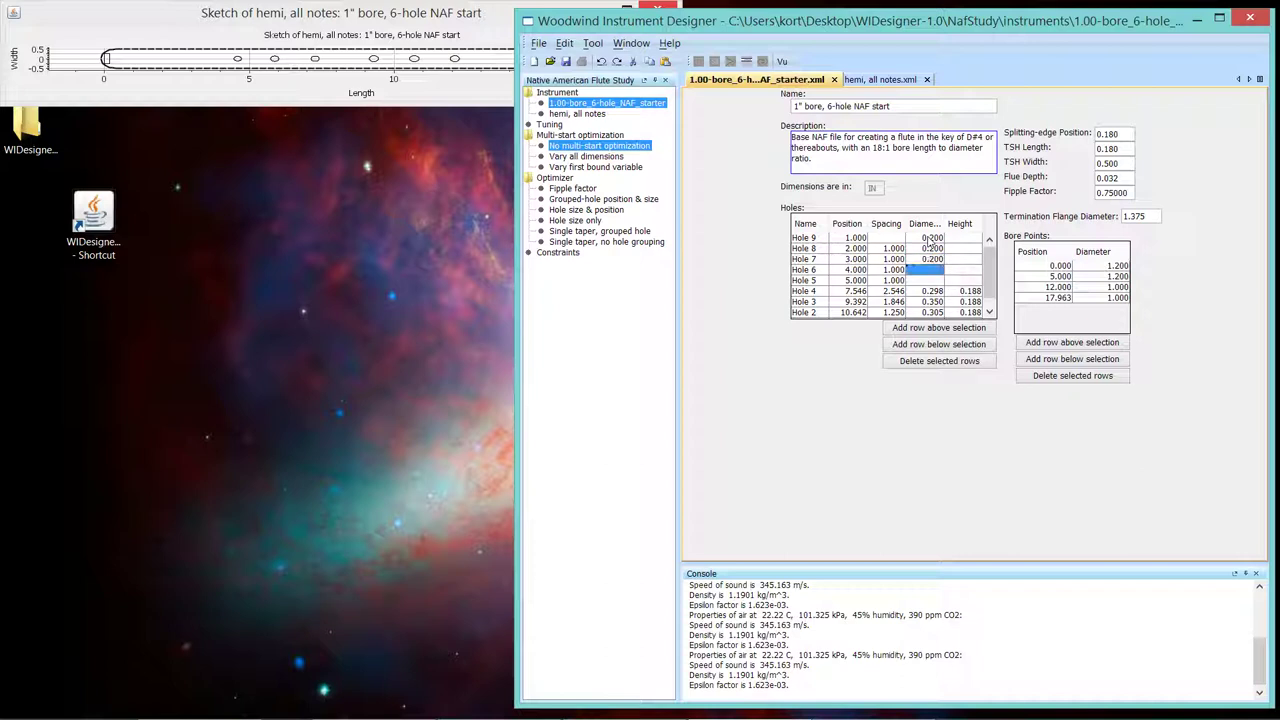
text(.2)
key(Return)
text(.2)
key(Tab)
Step: Set the height of each of Holes 9 through 5 to 0.188 inches
key(Up)
key(Up)
key(Up)
key(Up)
text(.188)
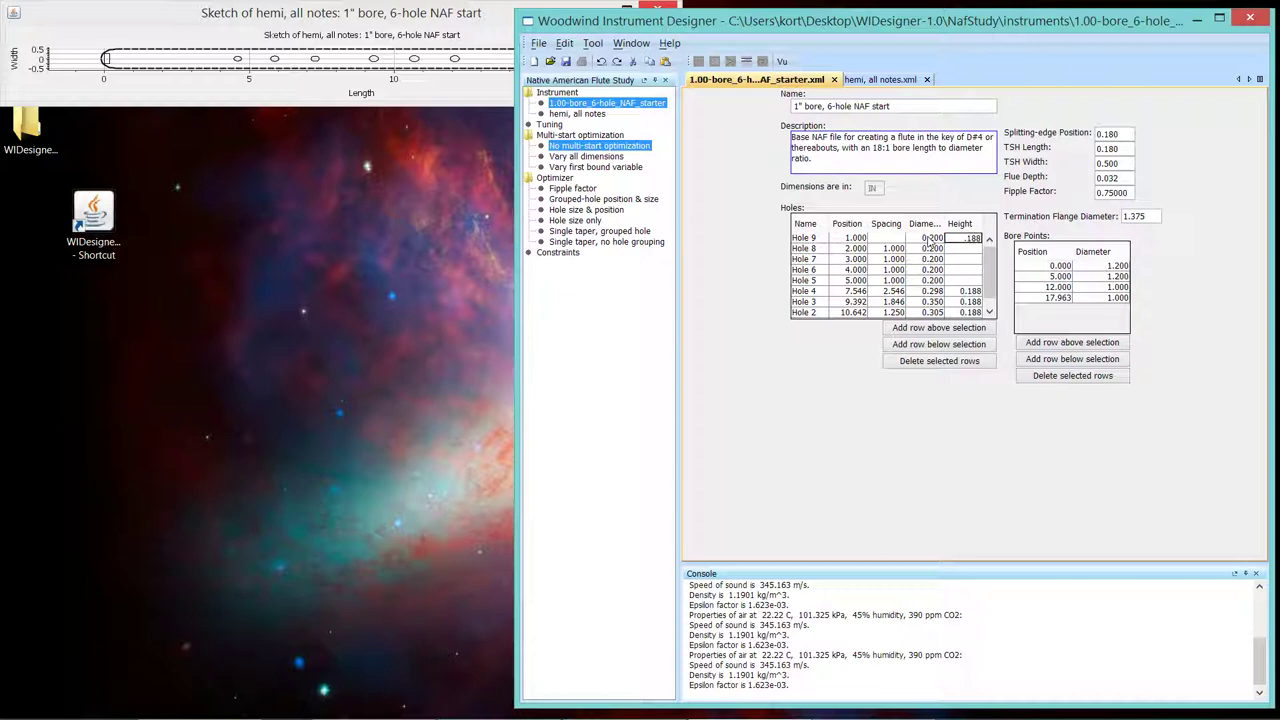
key(Return)
text(.188)
key(Return)
text(.188)
key(Return)
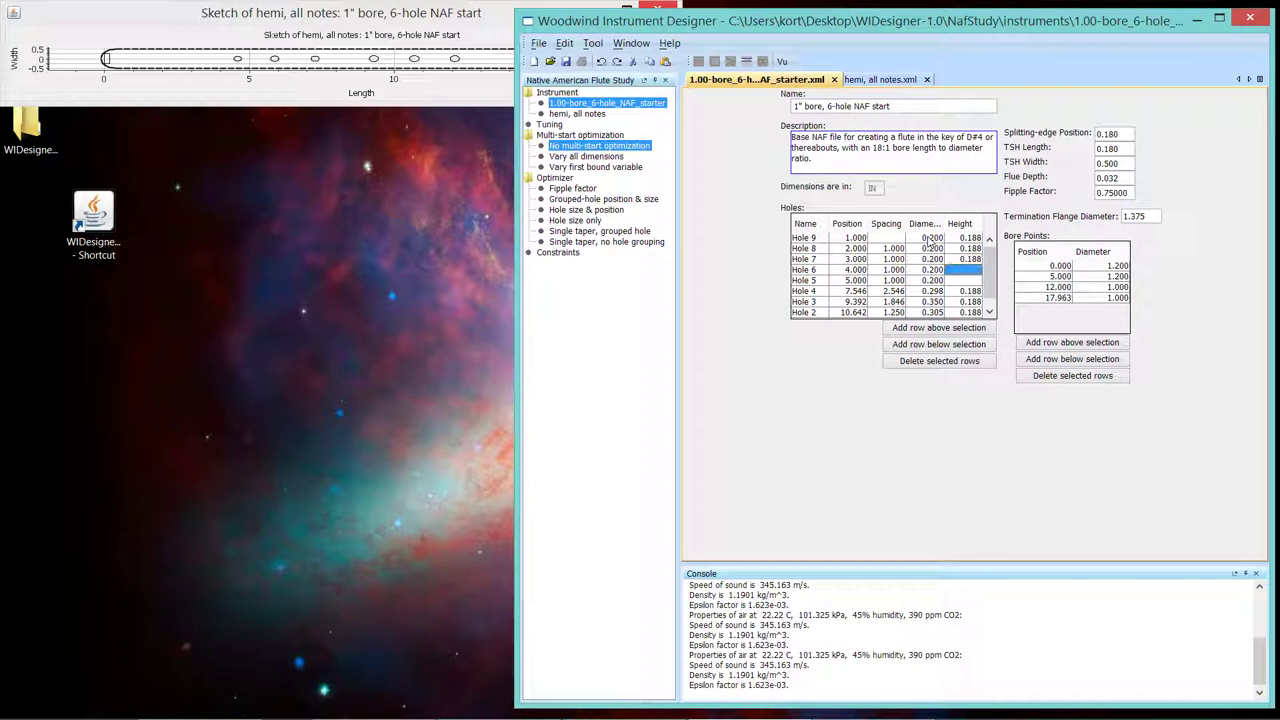
text(.188)
key(Return)
text(.188)
key(Return)
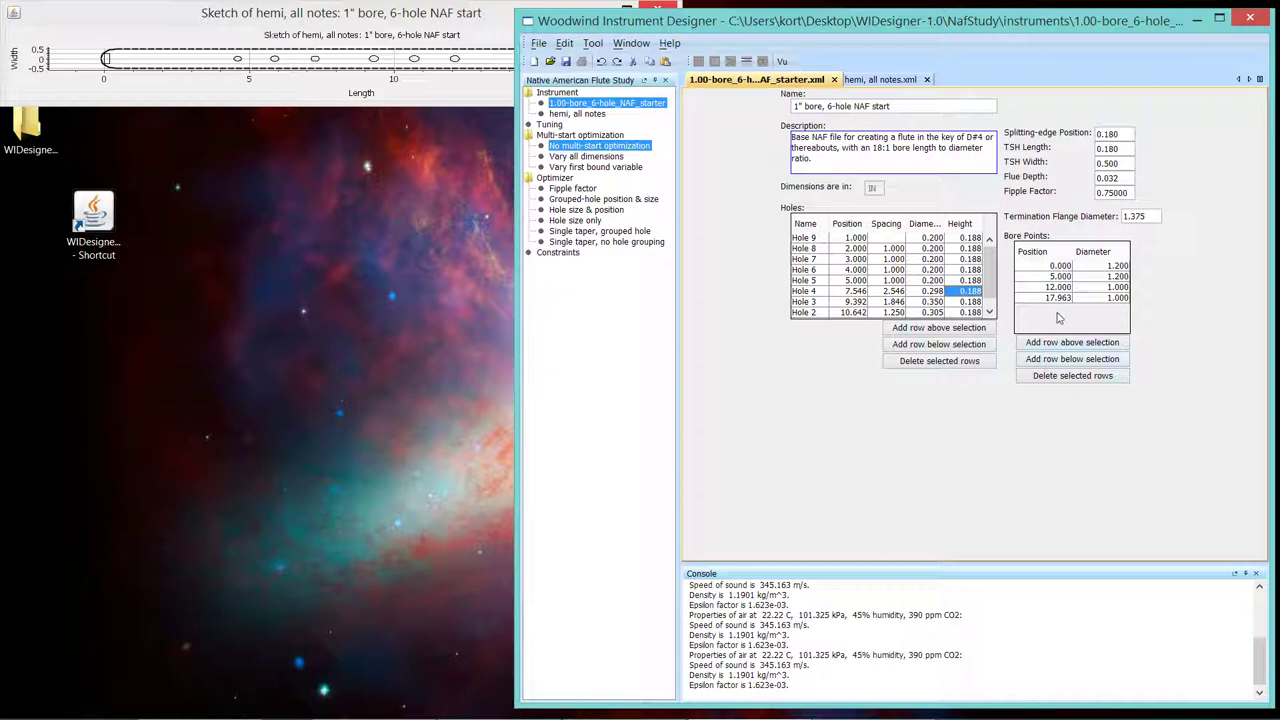